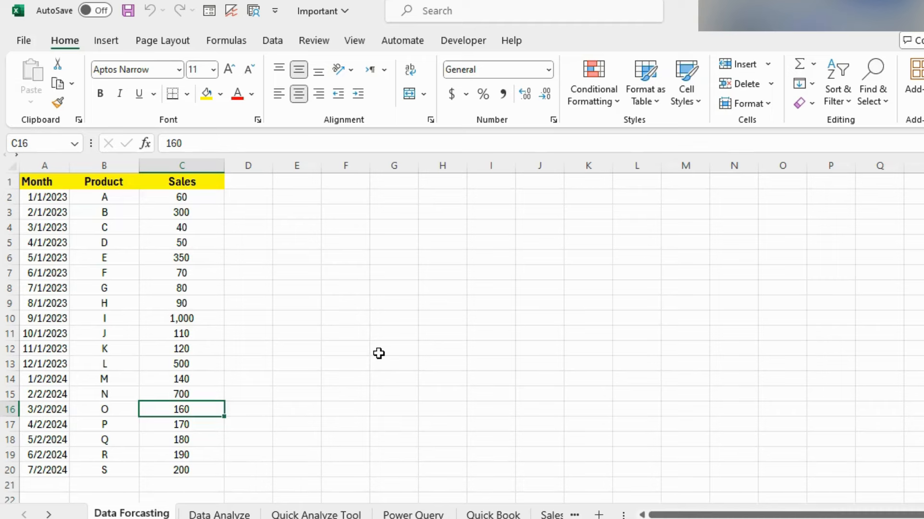
- Look through the workbook's sheets and examine the Important Sales table on the Quick Book sheet
left_click(219, 515)
left_click(312, 515)
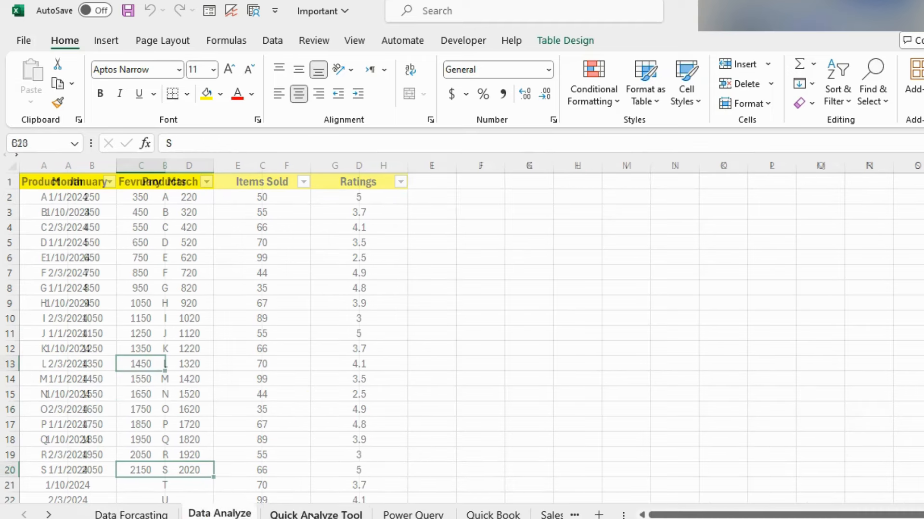
left_click(397, 513)
left_click(481, 513)
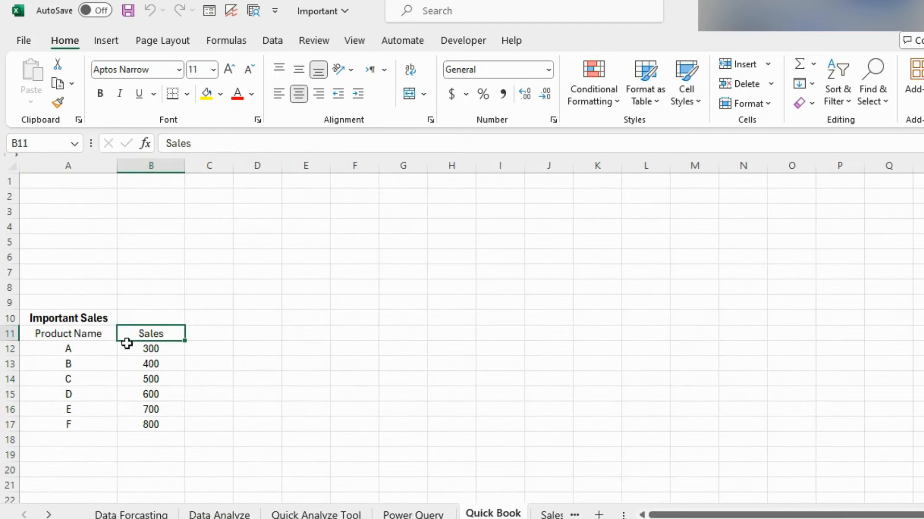
left_click_drag(80, 318, 161, 425)
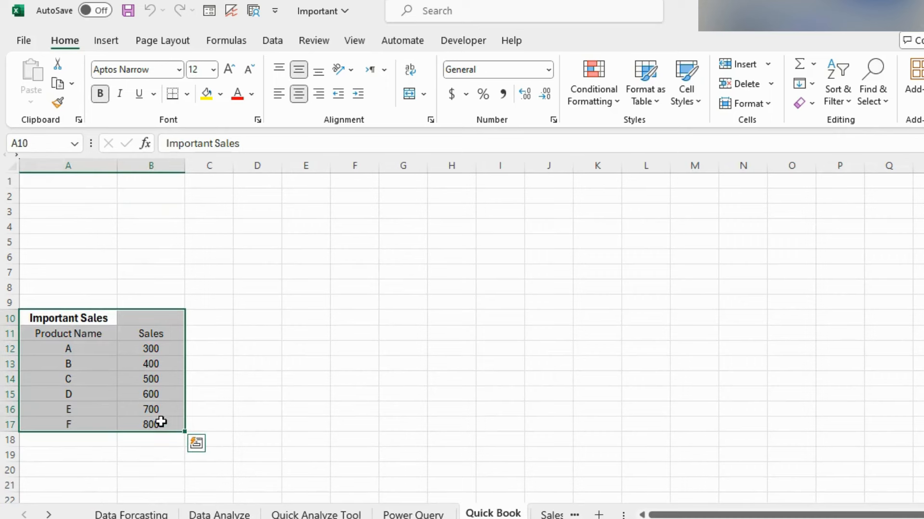
left_click(165, 334)
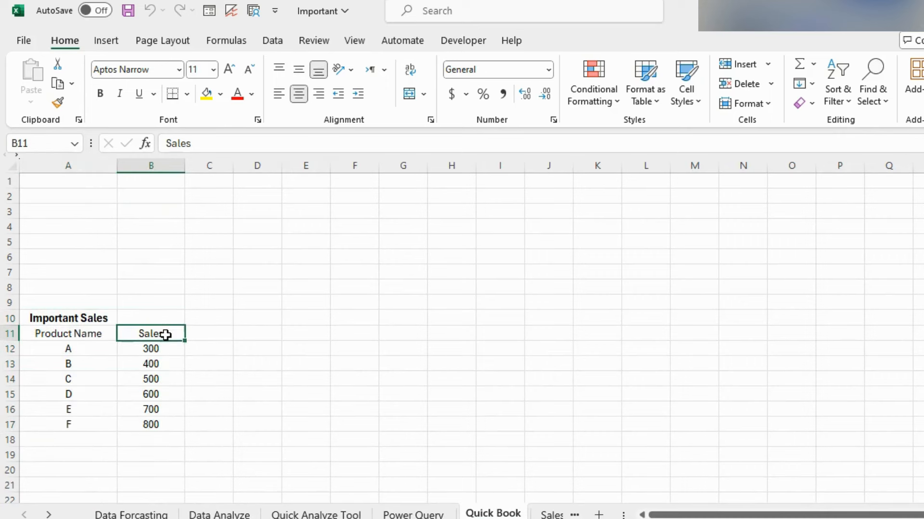
left_click(574, 514)
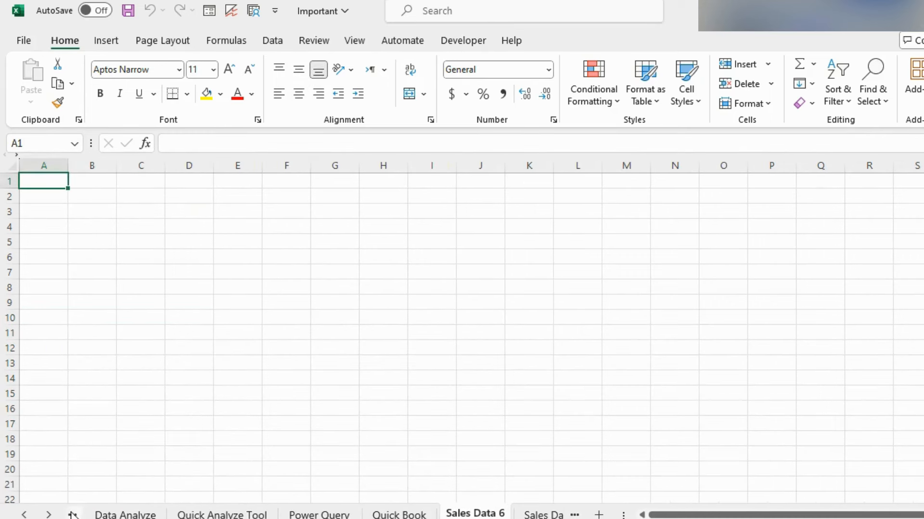
left_click(49, 515)
left_click(25, 515)
left_click(25, 515)
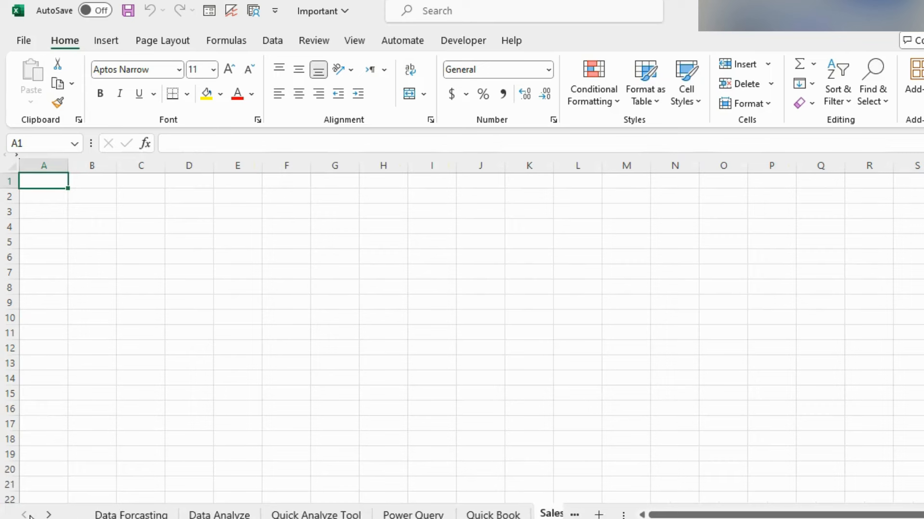
left_click(413, 514)
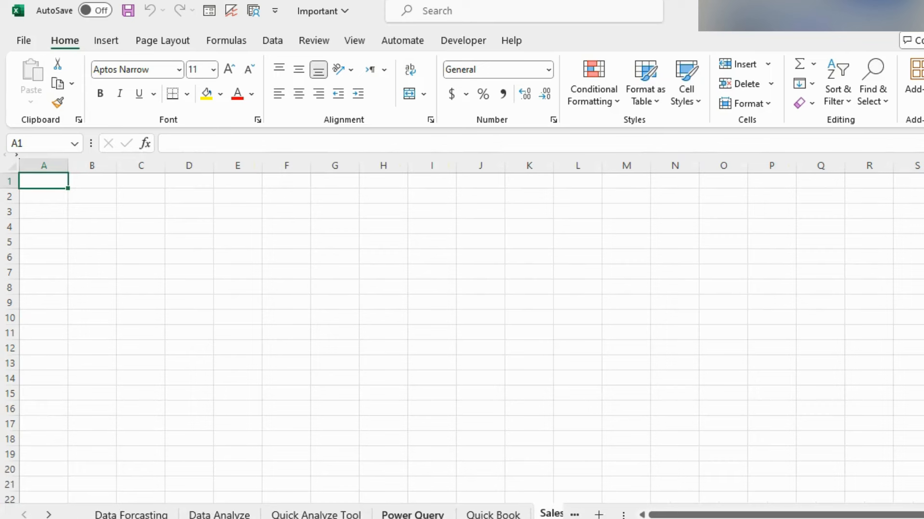
left_click(475, 514)
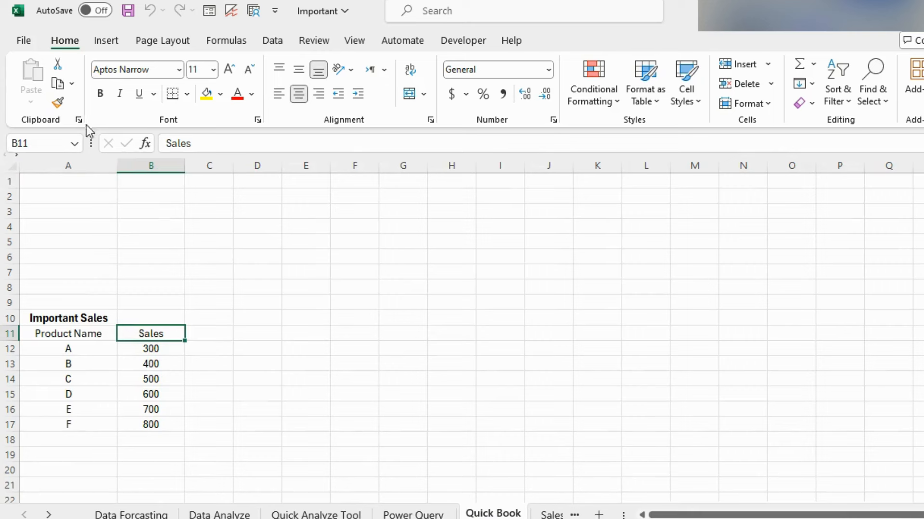
- Name the Important Sales heading cell A10 on the Quick Book sheet "Report"
left_click(41, 143)
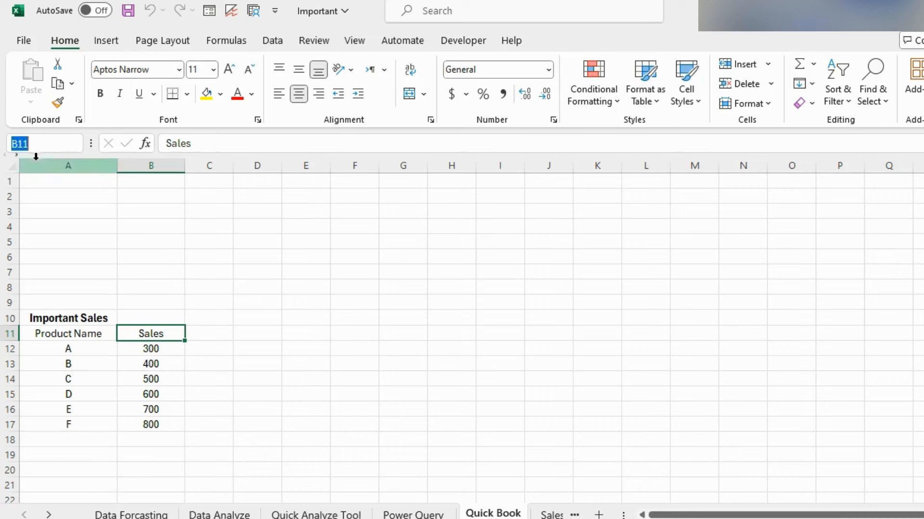
left_click(109, 319)
left_click(29, 144)
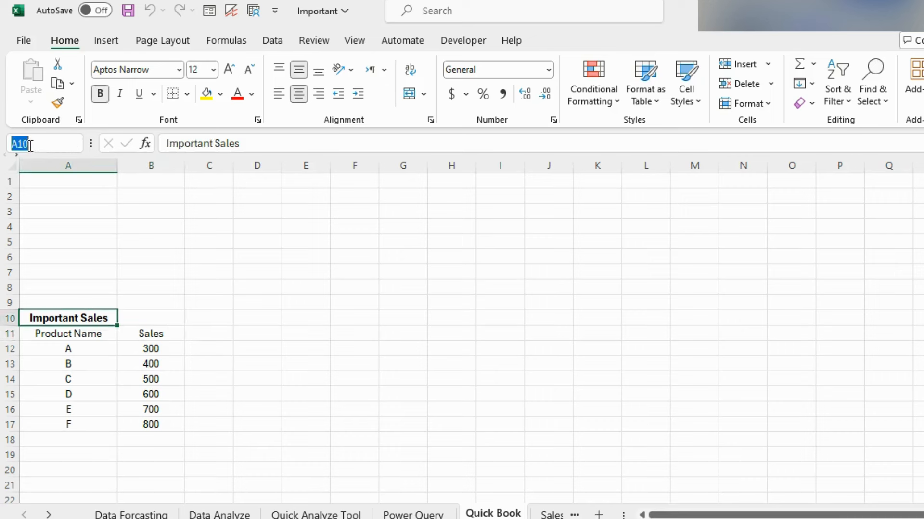
type("Report")
key("Return")
- Check the workbook's list of defined names and reselect the Important Sales cell
left_click(75, 144)
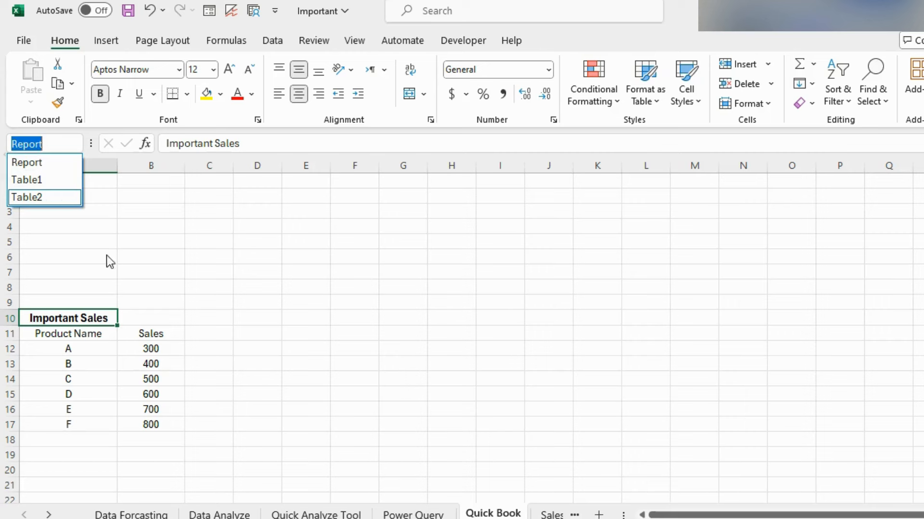
key("Escape")
left_click(144, 308)
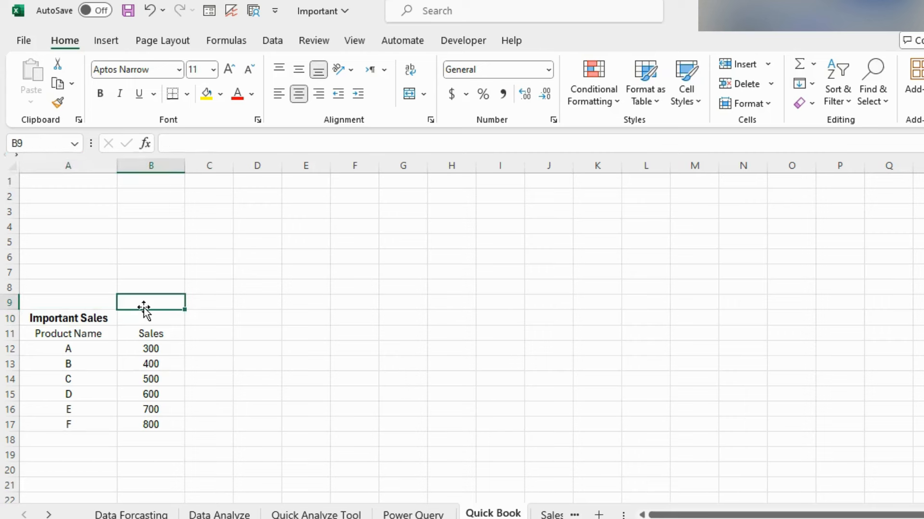
left_click(113, 322)
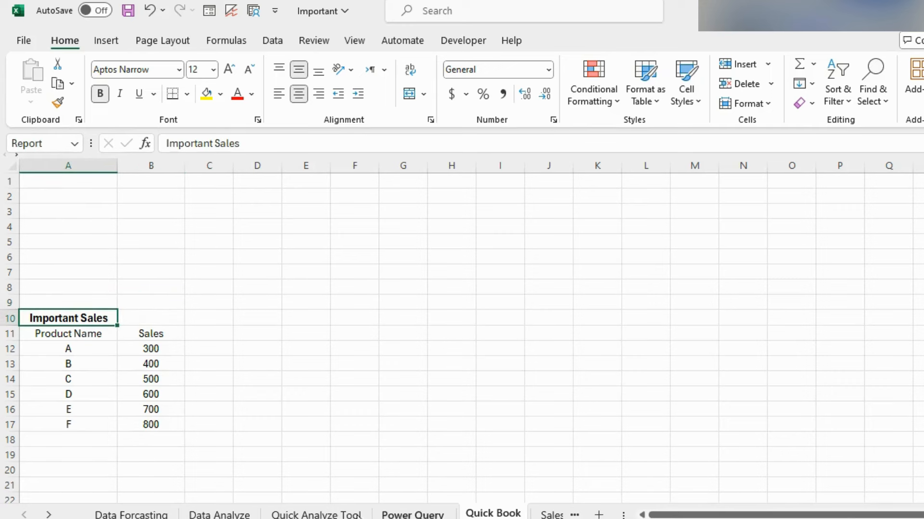
- Switch to the Data Analyze sheet and jump to the Report cell by choosing it from the defined names
left_click(158, 515)
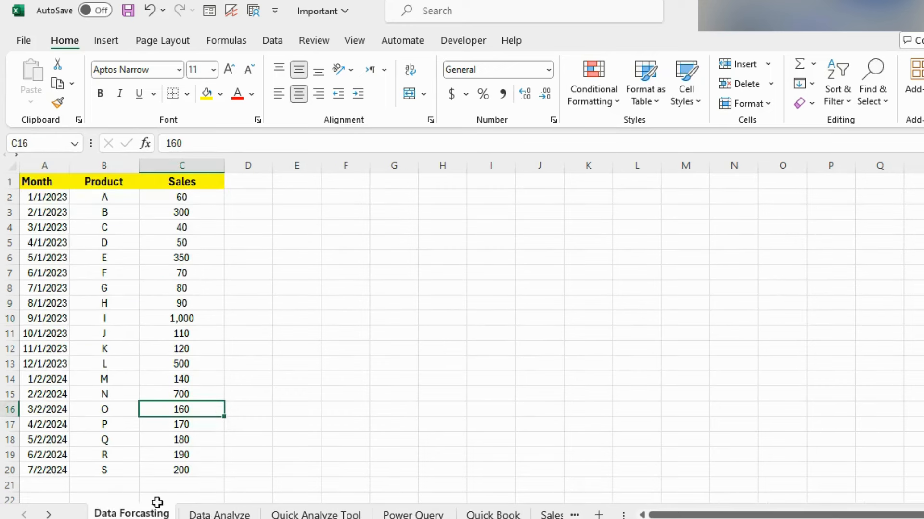
left_click(220, 514)
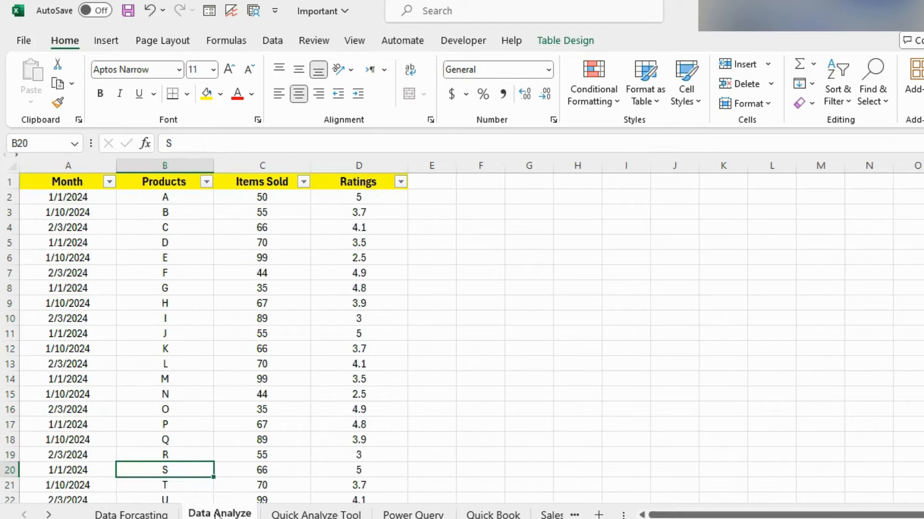
left_click(74, 143)
left_click(75, 143)
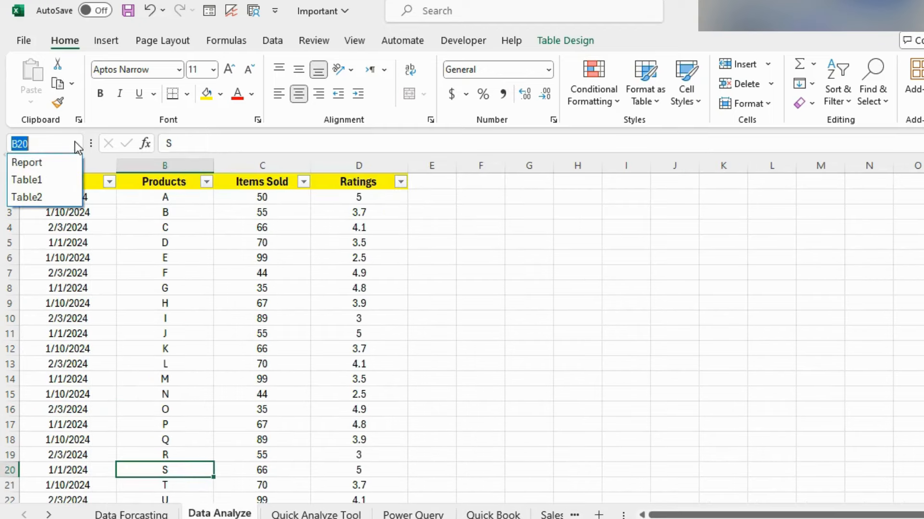
left_click(44, 164)
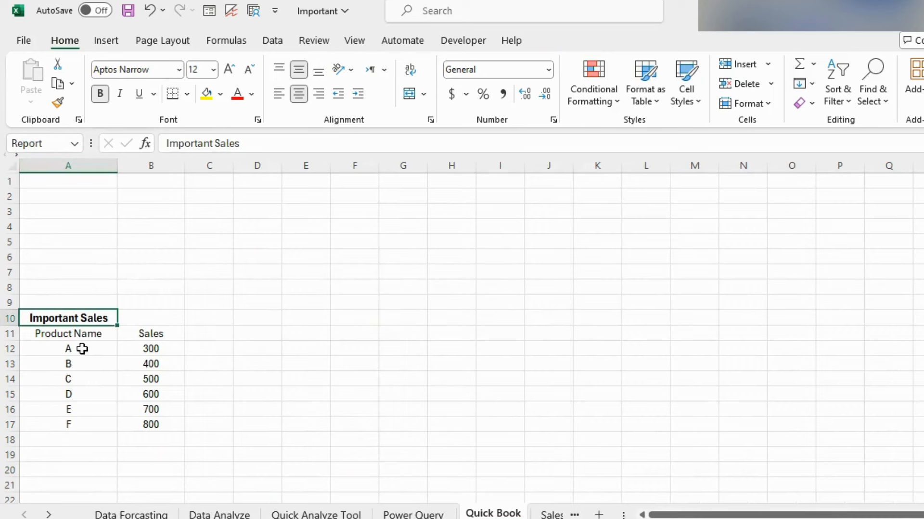
- Return to the Data Analyze sheet and go to the named cell by entering "Report" as the reference
left_click(219, 514)
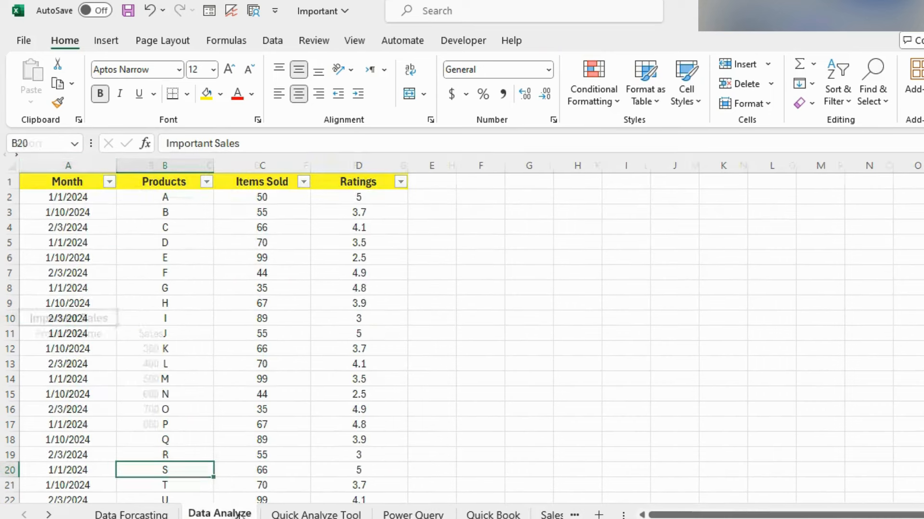
left_click(36, 144)
type("R")
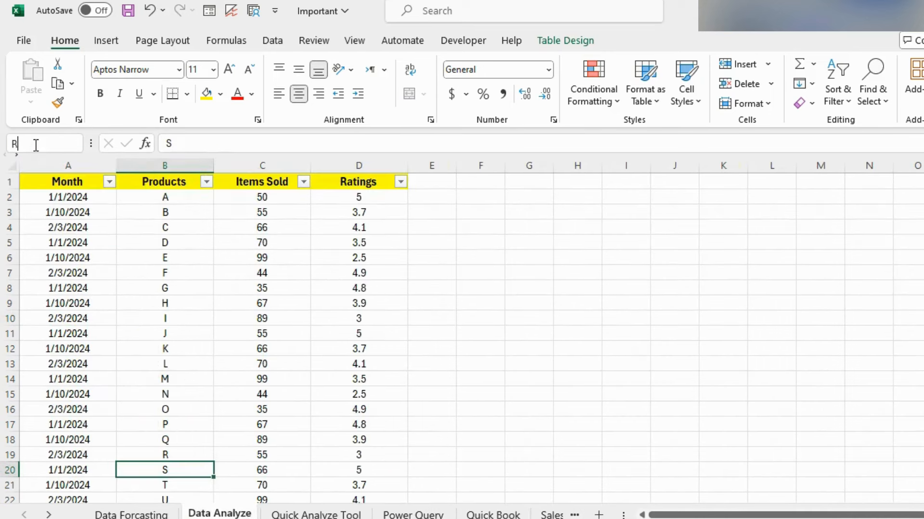
type("eport")
key("Return")
left_click(125, 364)
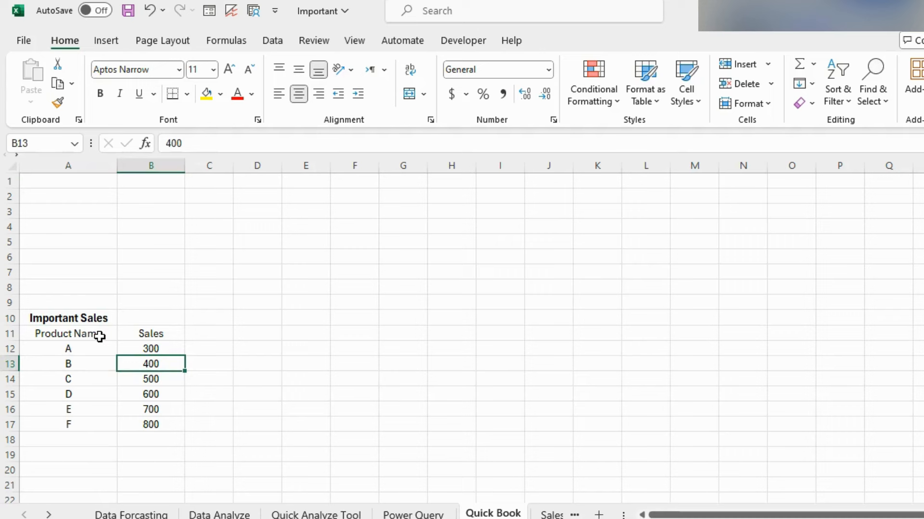
- Delete the defined name Report in the Name Manager and close the manager
left_click(75, 147)
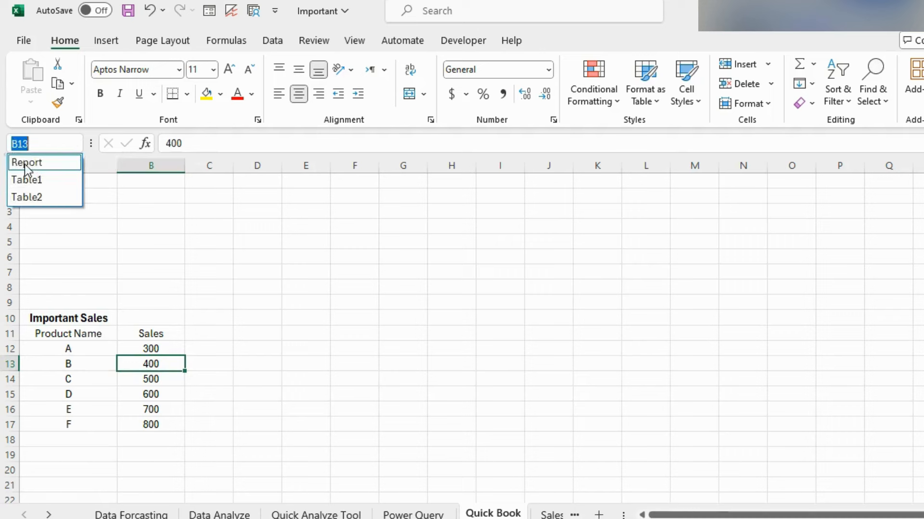
left_click(238, 41)
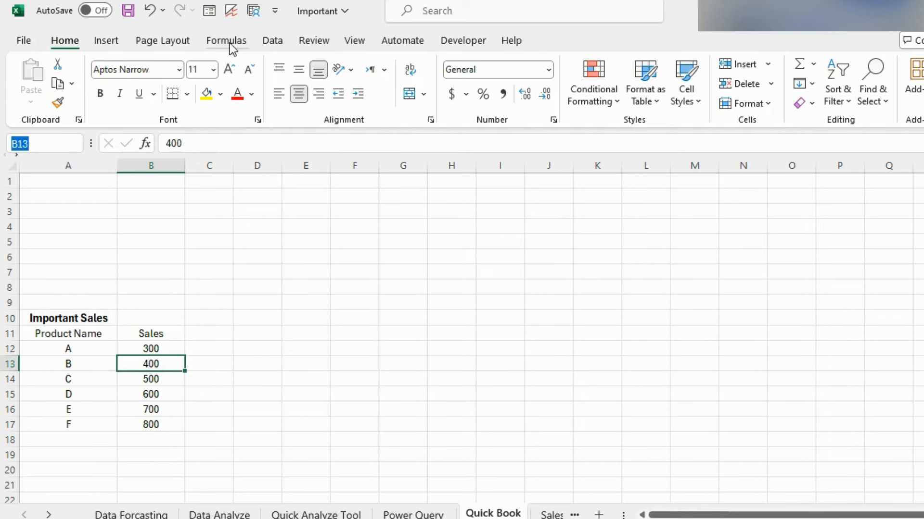
left_click(238, 42)
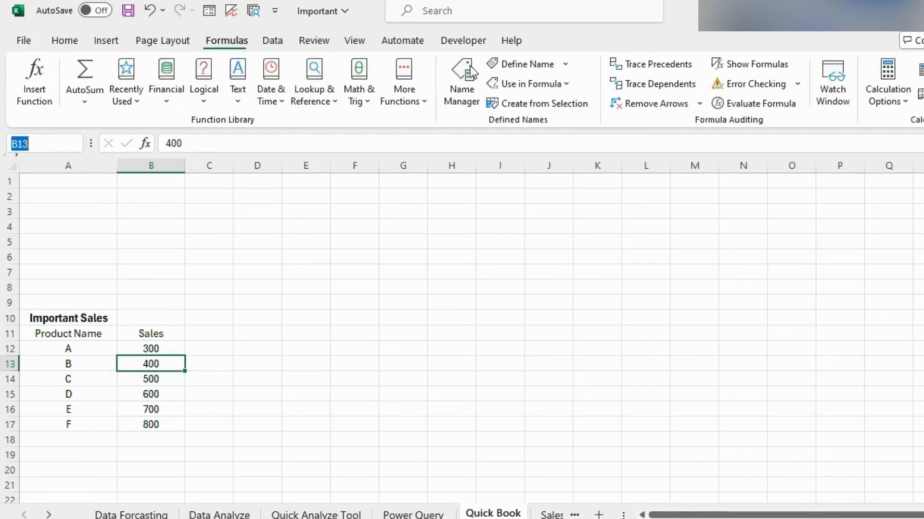
left_click(451, 96)
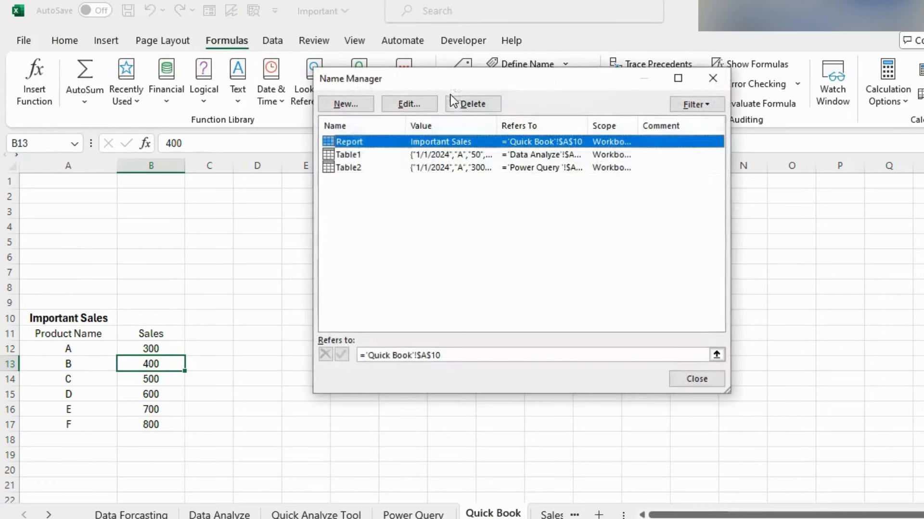
left_click(479, 107)
left_click(474, 316)
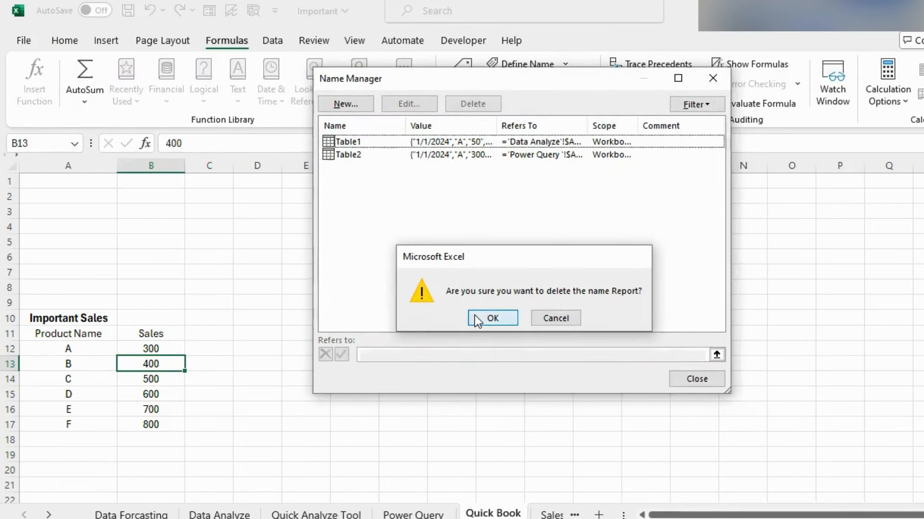
left_click(715, 82)
left_click(106, 364)
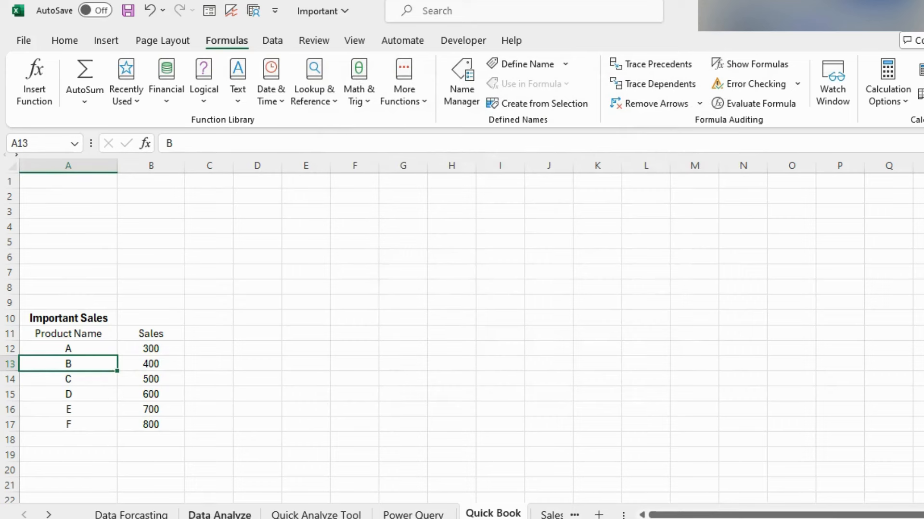
- Run Analyze Data on the table in the Data Analyze sheet and browse the suggested insights
left_click(220, 514)
left_click(325, 288)
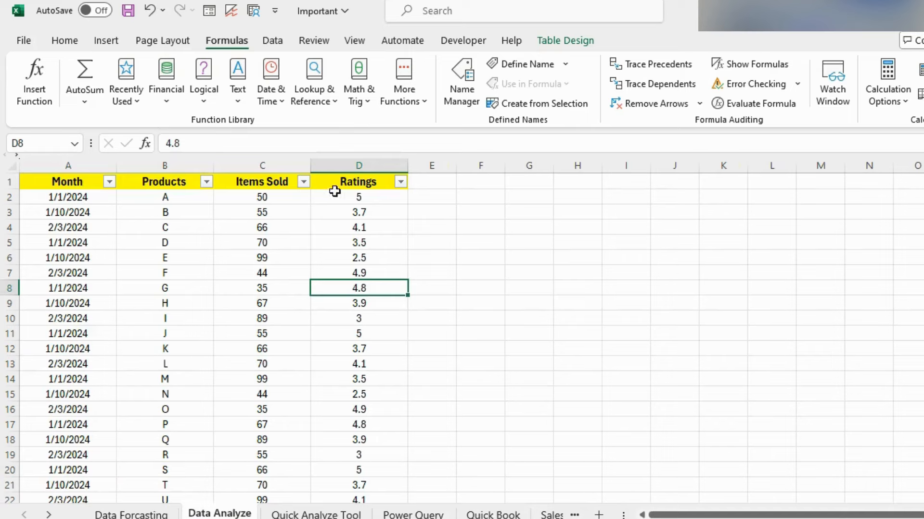
left_click(65, 41)
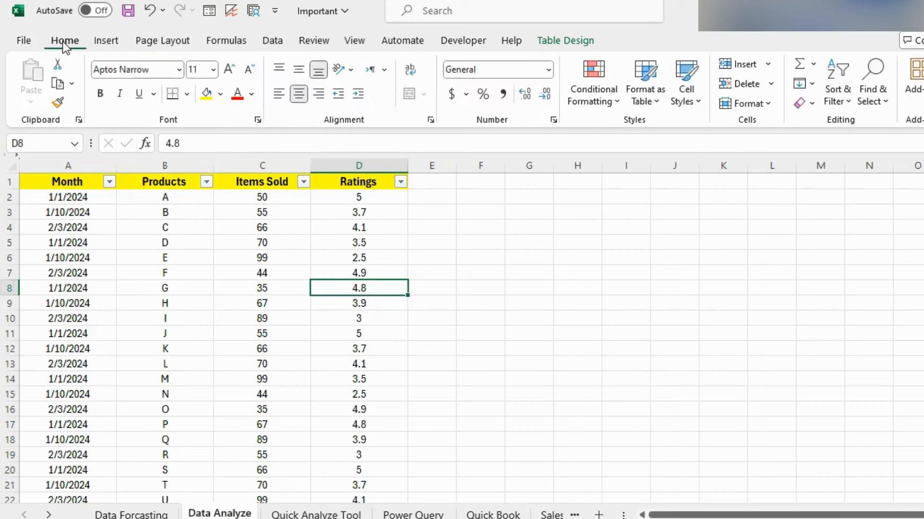
left_click(375, 167)
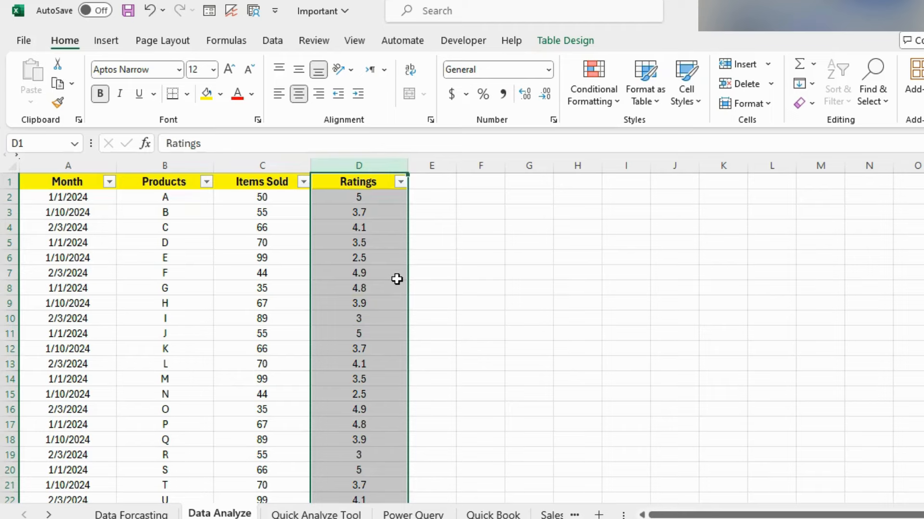
left_click(397, 279)
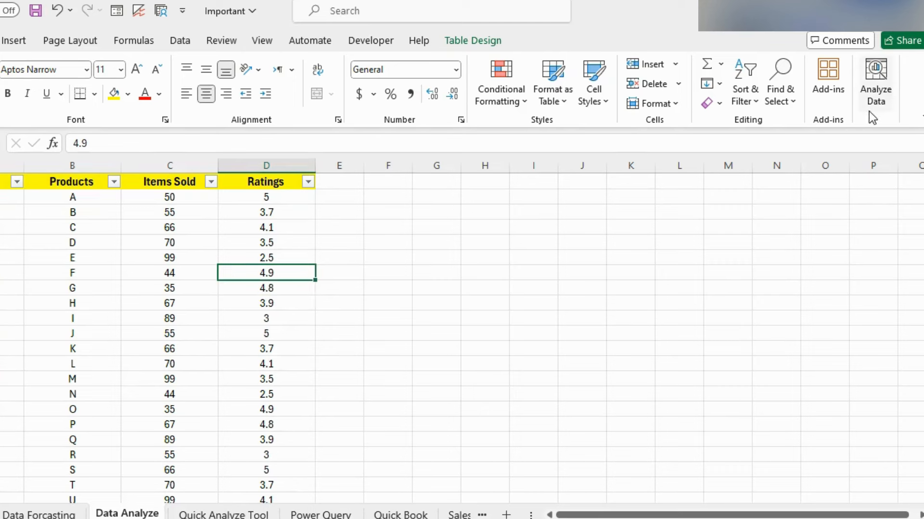
left_click(877, 93)
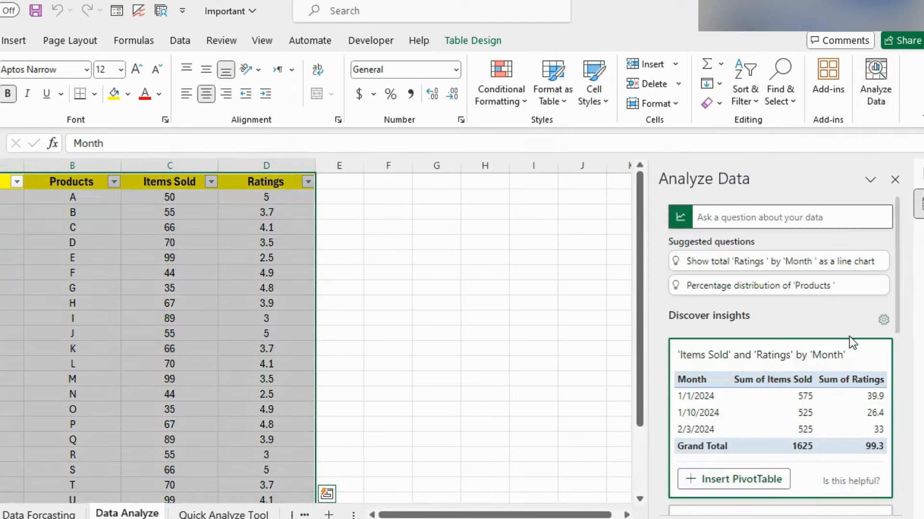
scroll(850, 339, "down", 8)
scroll(850, 337, "down", 3)
scroll(849, 336, "up", 10)
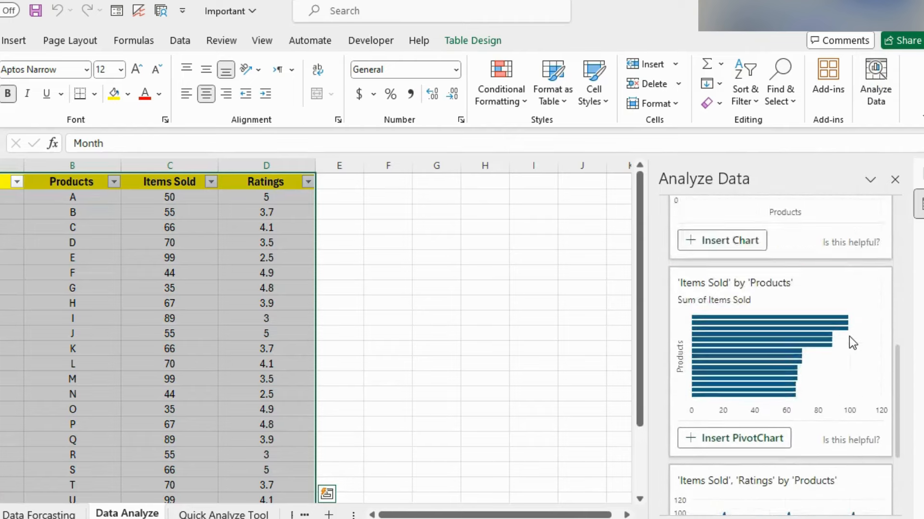
- Ask Analyze Data "Give me 5 products with the highest customer ratings" and insert the answer as a PivotTable
left_click(724, 217)
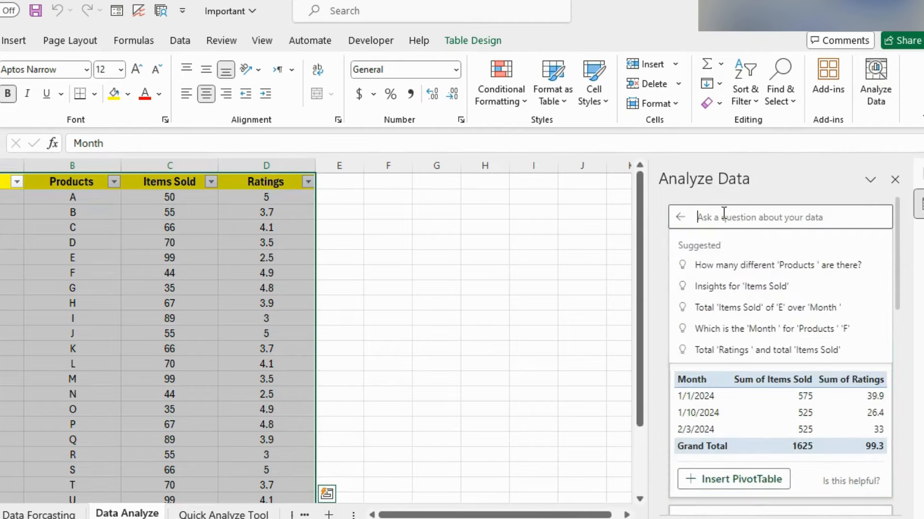
type("Give")
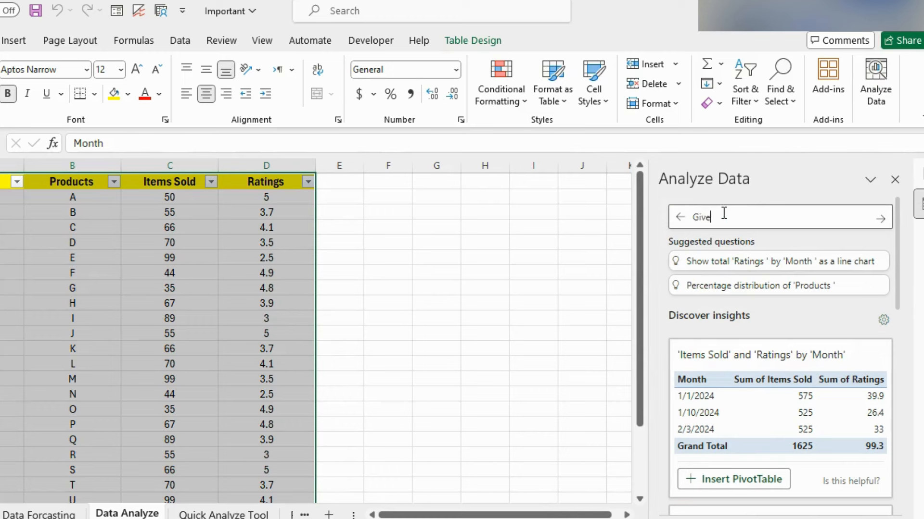
type(" me 5 products with the high")
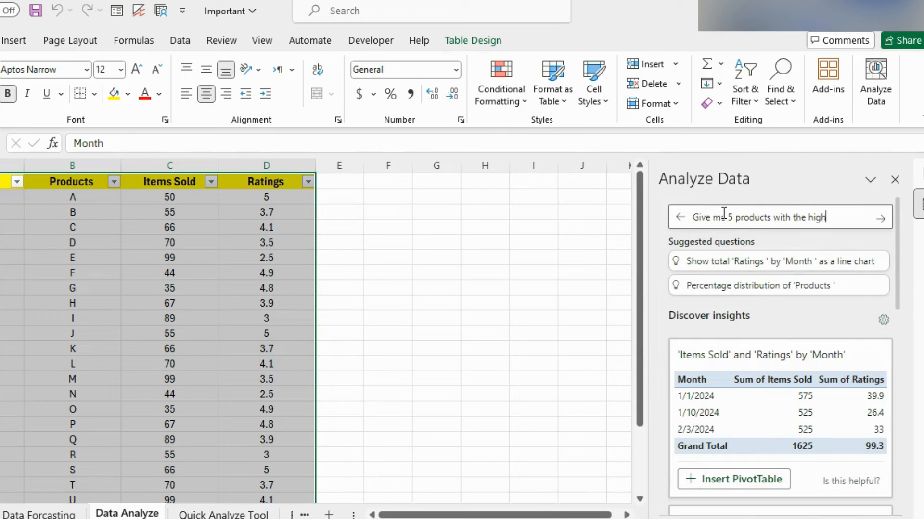
type("est customer ratings")
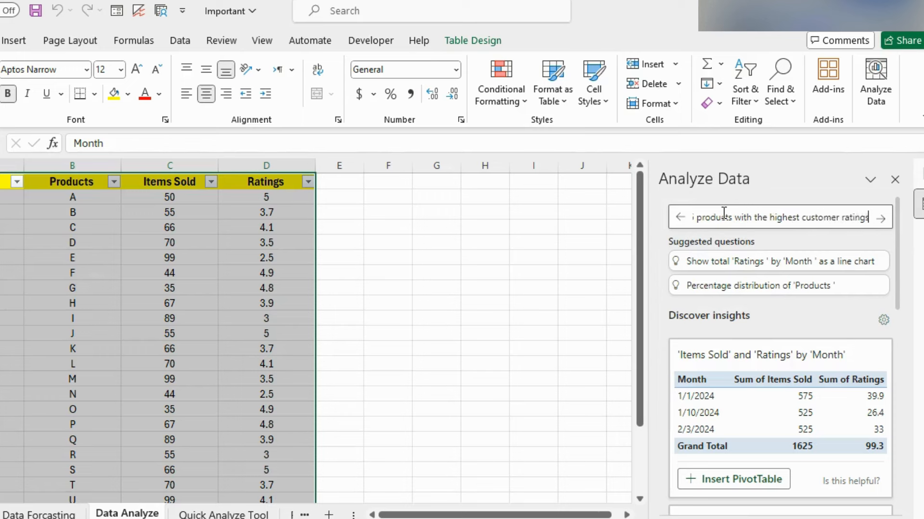
key("Return")
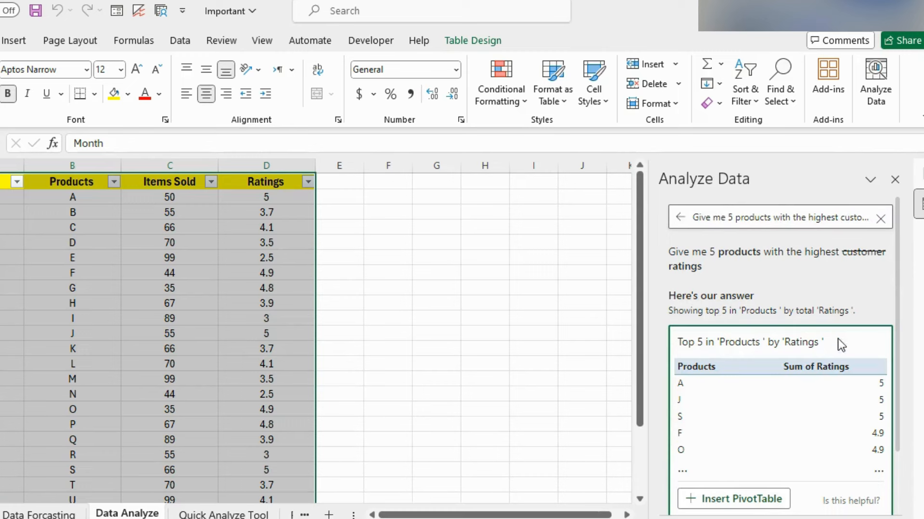
scroll(834, 351, "down", 3)
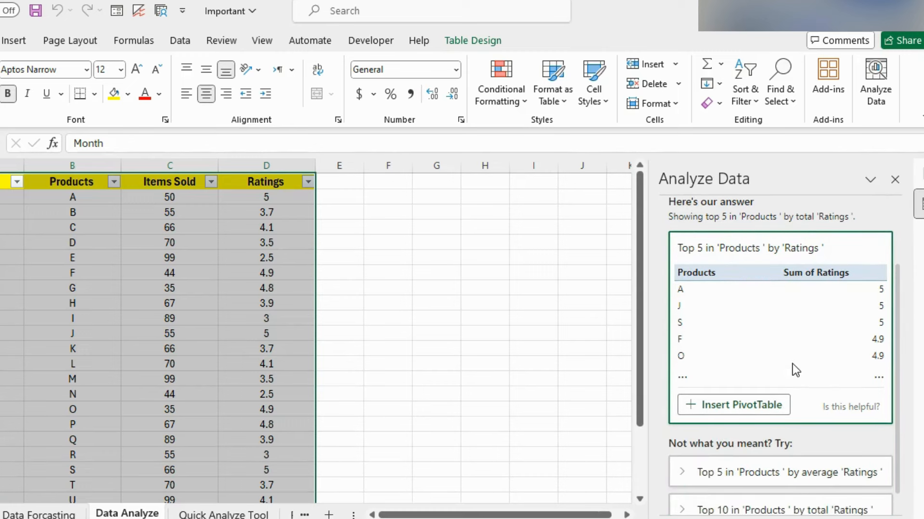
left_click(754, 408)
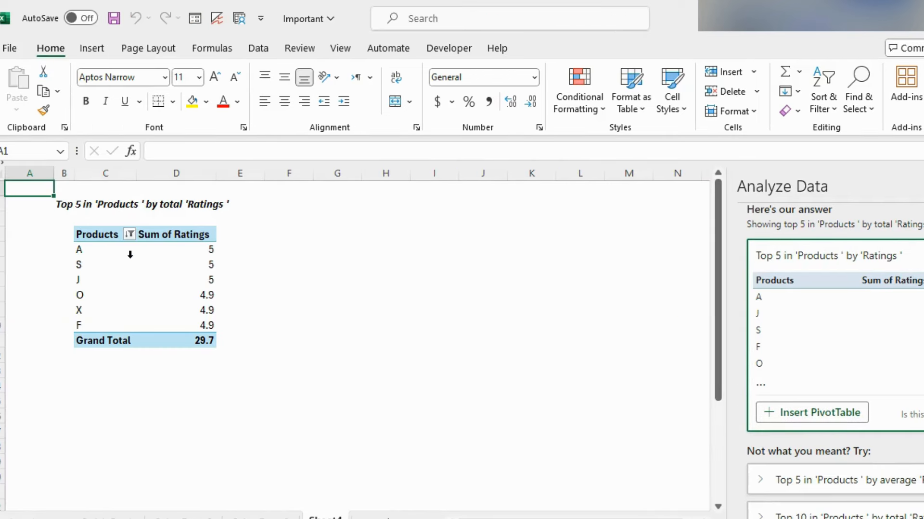
- Extract the source record behind product J's rating from the PivotTable onto a new sheet and inspect its fields
left_click(170, 278)
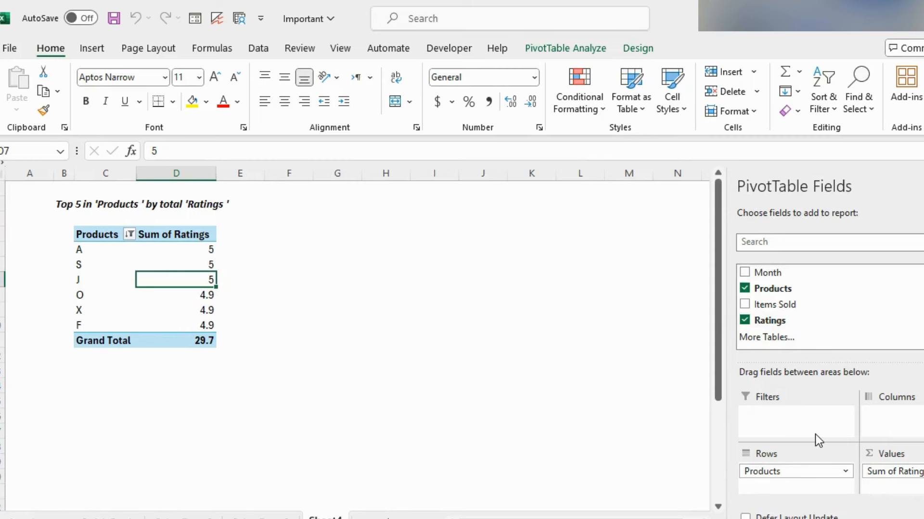
double_click(188, 280)
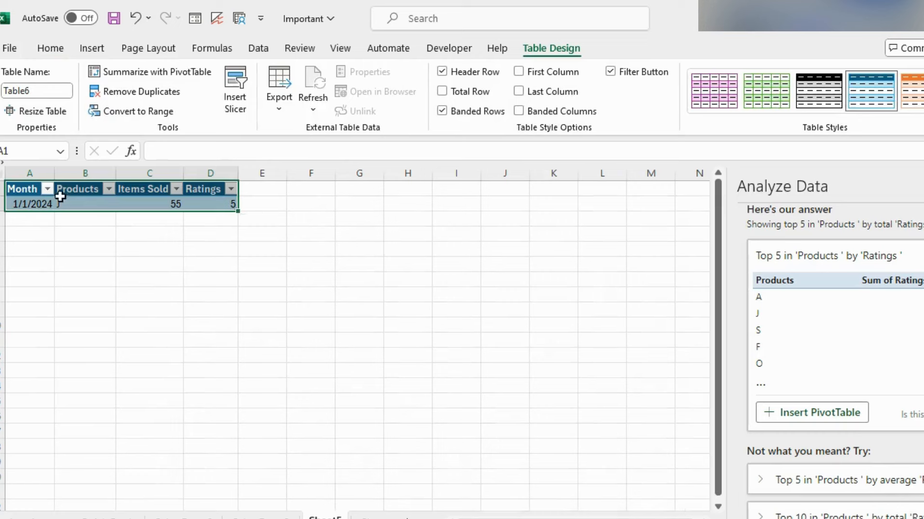
left_click(46, 200)
left_click(103, 203)
left_click(150, 203)
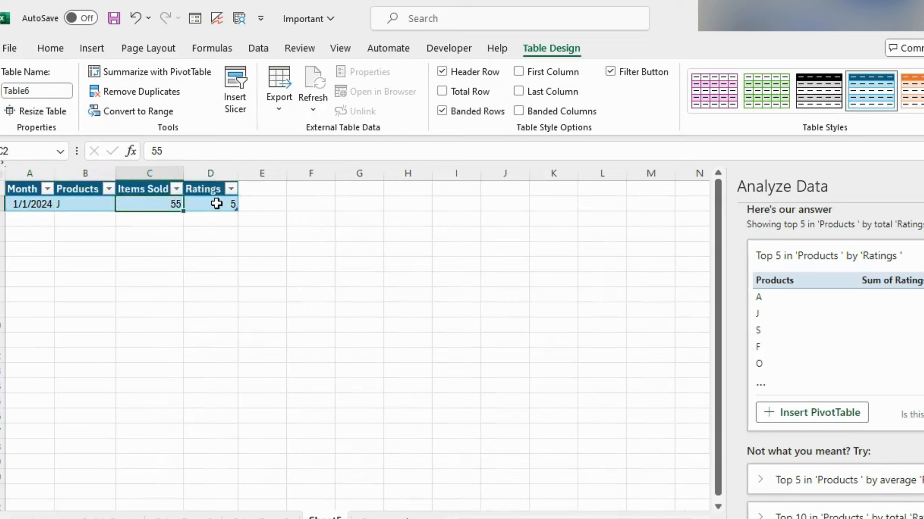
left_click(216, 203)
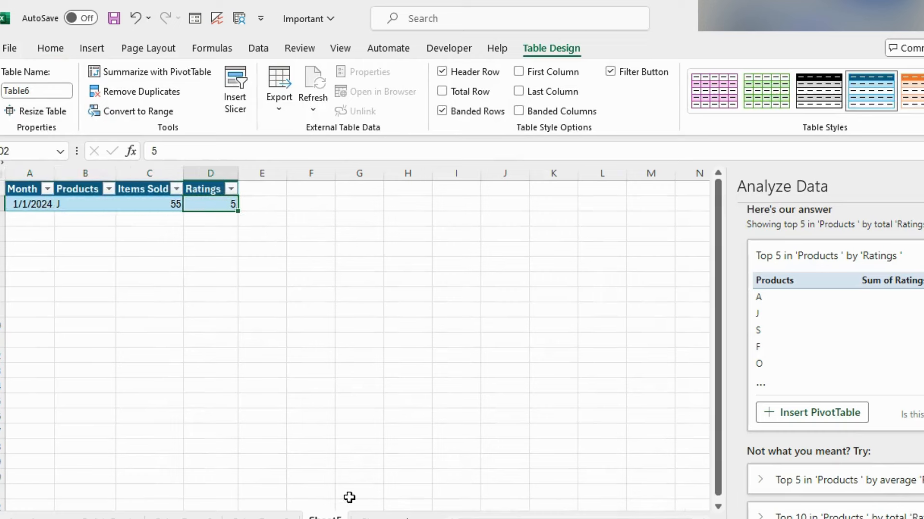
- Revisit the top products PivotTable, switch to the Data Forcasting sheet and close the Analyze Data pane
left_click(377, 518)
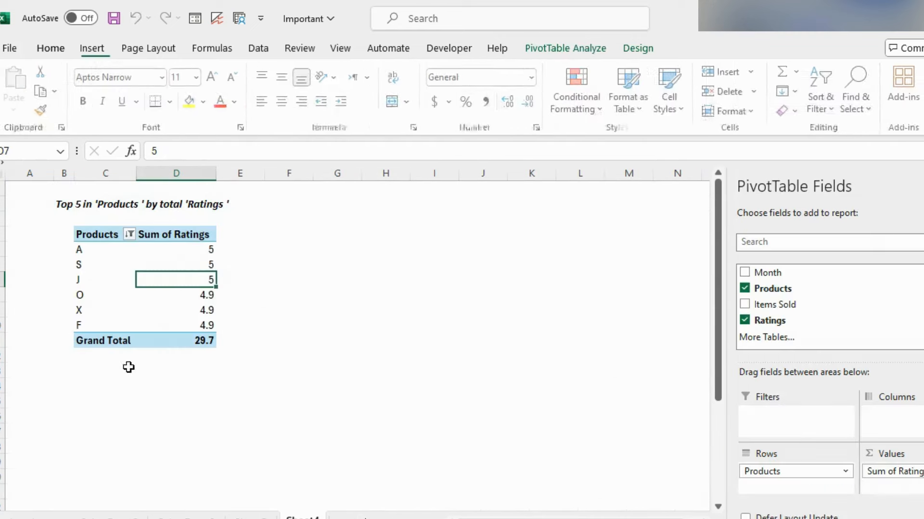
left_click(174, 325)
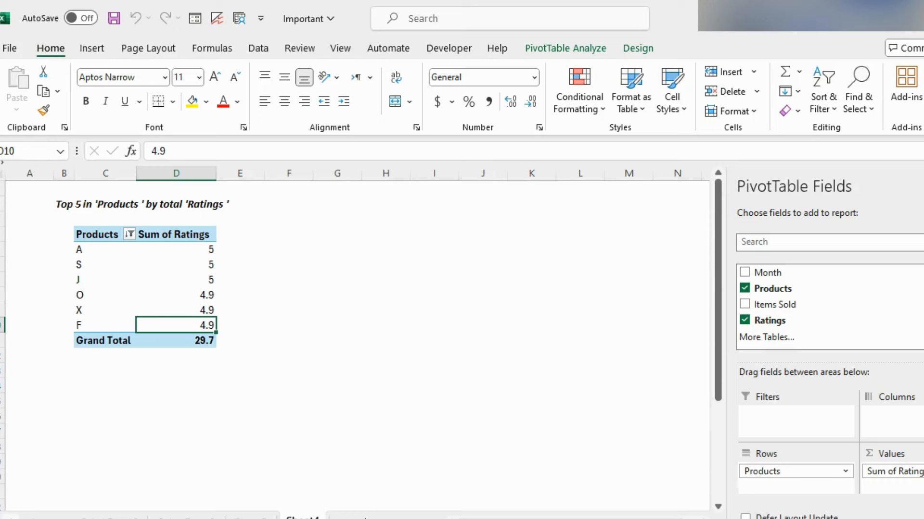
left_click(13, 518)
left_click(13, 518)
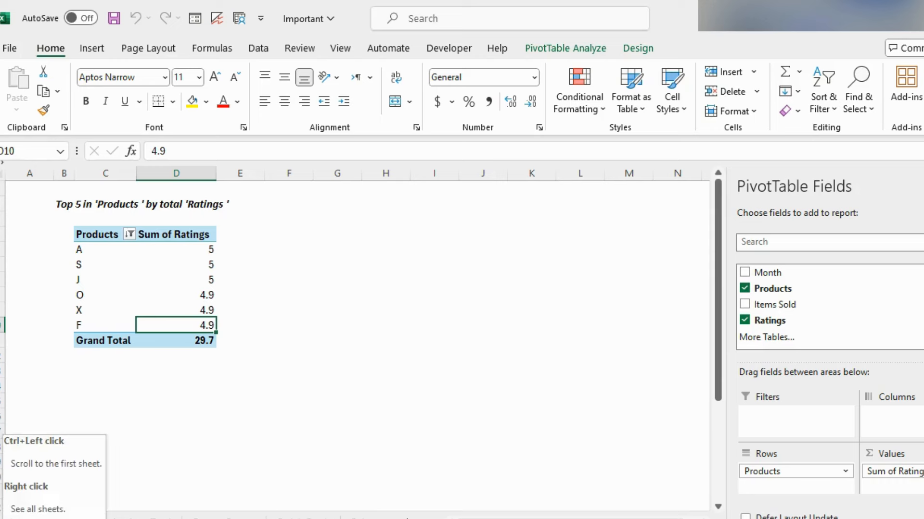
left_click(13, 518)
left_click(105, 517)
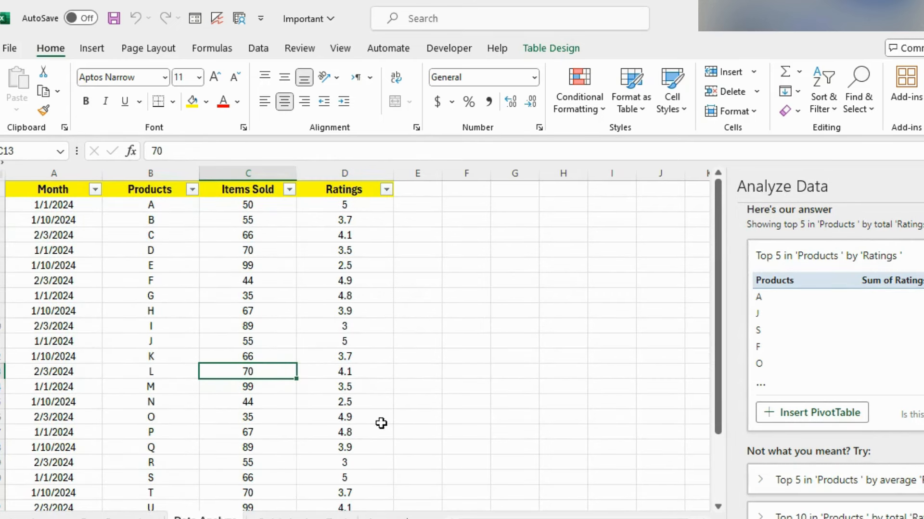
left_click(139, 517)
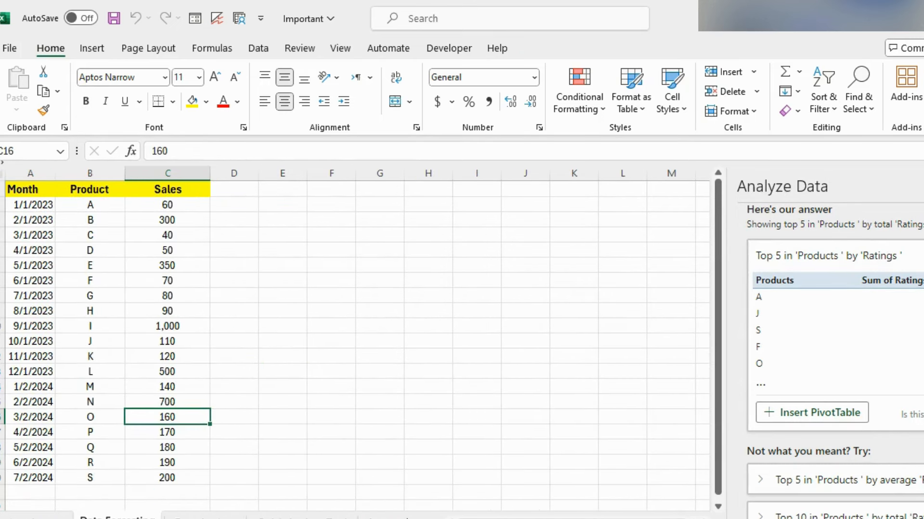
left_click(921, 187)
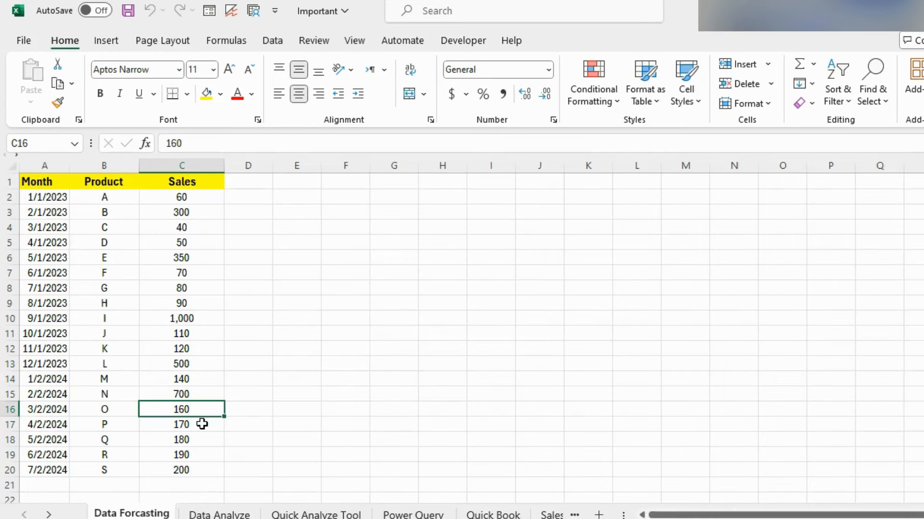
- Examine the Month and Sales columns of the Data Forcasting sheet and the empty Sales cells below the last record
scroll(202, 425, "down", 4)
left_click_drag(175, 311, 176, 437)
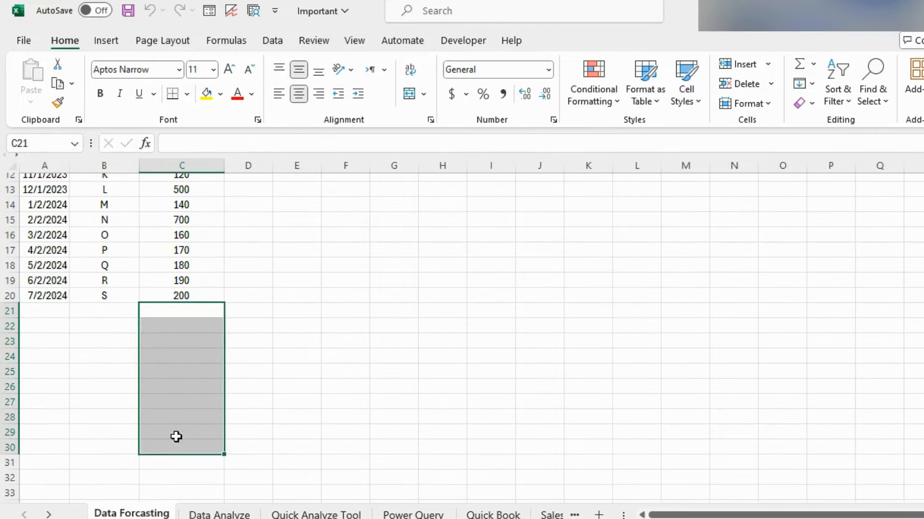
left_click(174, 342)
scroll(175, 308, "up", 1)
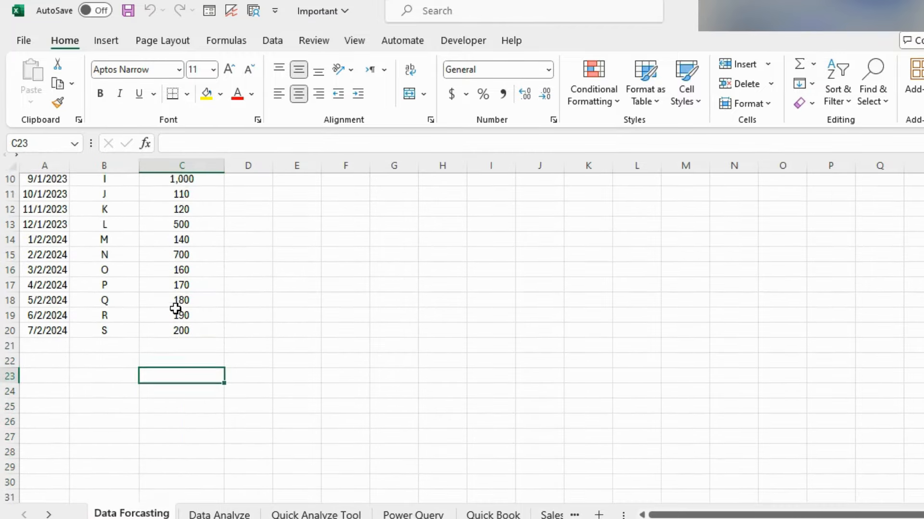
scroll(175, 309, "up", 3)
left_click(52, 228)
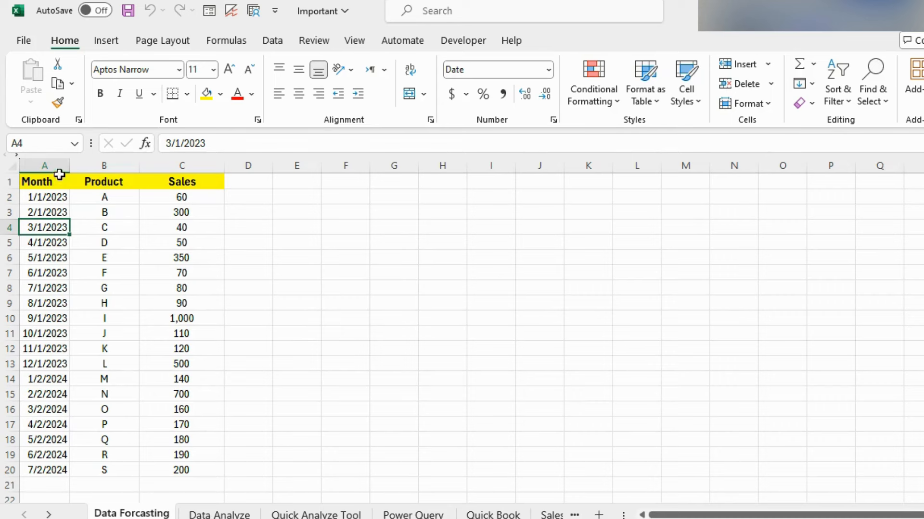
left_click(187, 242)
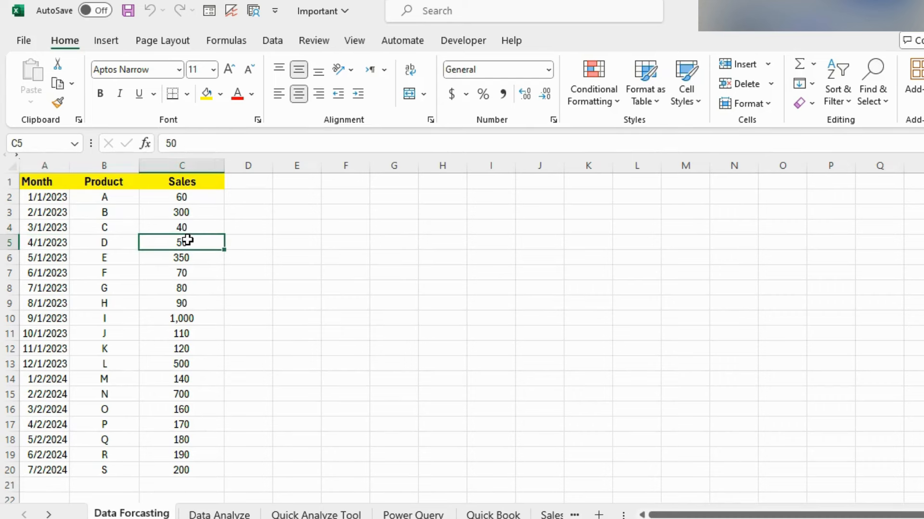
scroll(197, 395, "down", 1)
scroll(198, 395, "down", 2)
scroll(197, 395, "up", 3)
- Select the whole Month, Product and Sales range and start a Forecast Sheet from it
left_click(198, 394)
key("ctrl+a")
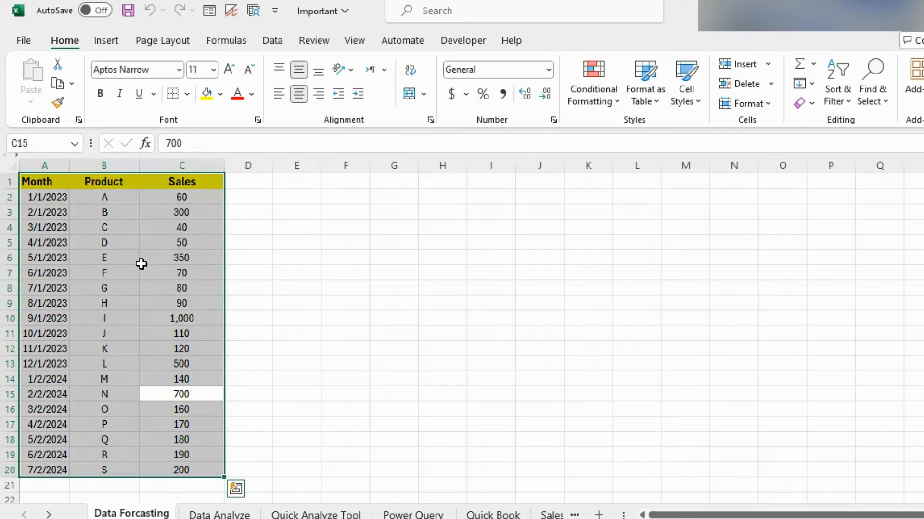
left_click(273, 40)
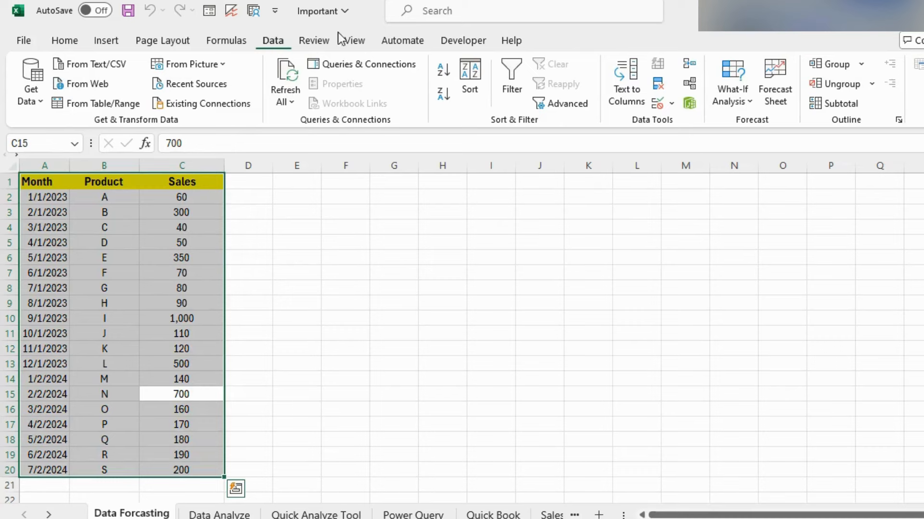
left_click(783, 84)
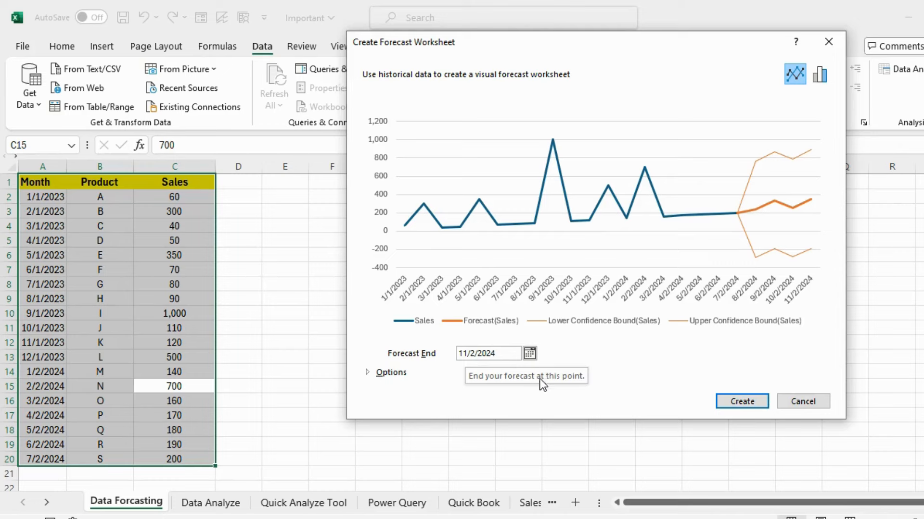
- Review the forecast end calendar and the options, and create the line forecast worksheet with forecast end 11/2/2024
left_click(530, 355)
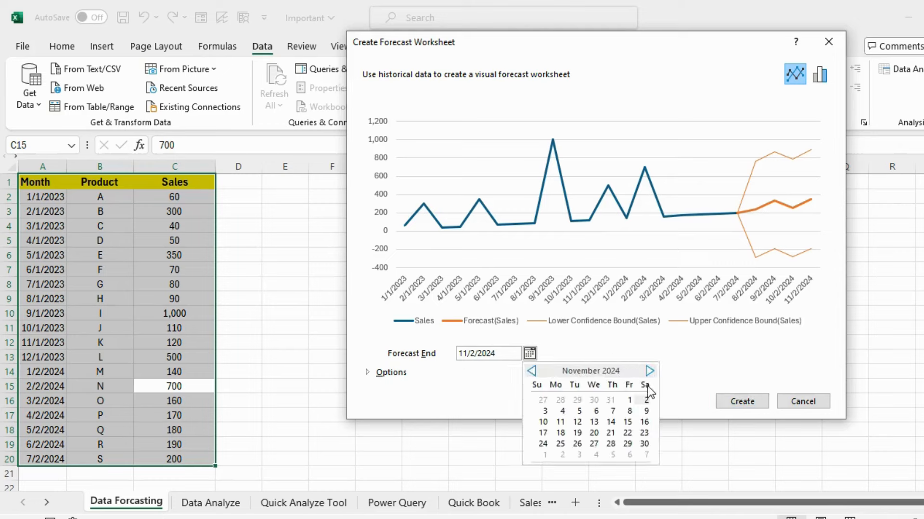
left_click(649, 371)
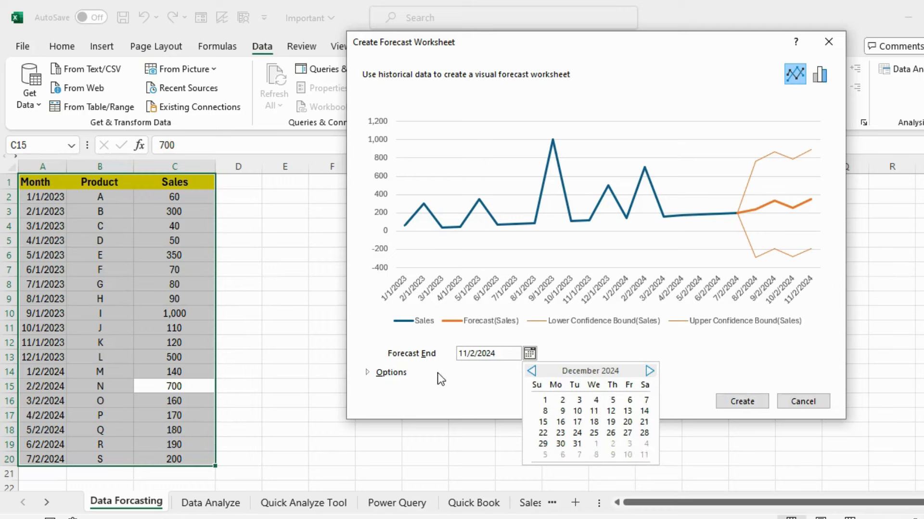
left_click(366, 373)
left_click(366, 373)
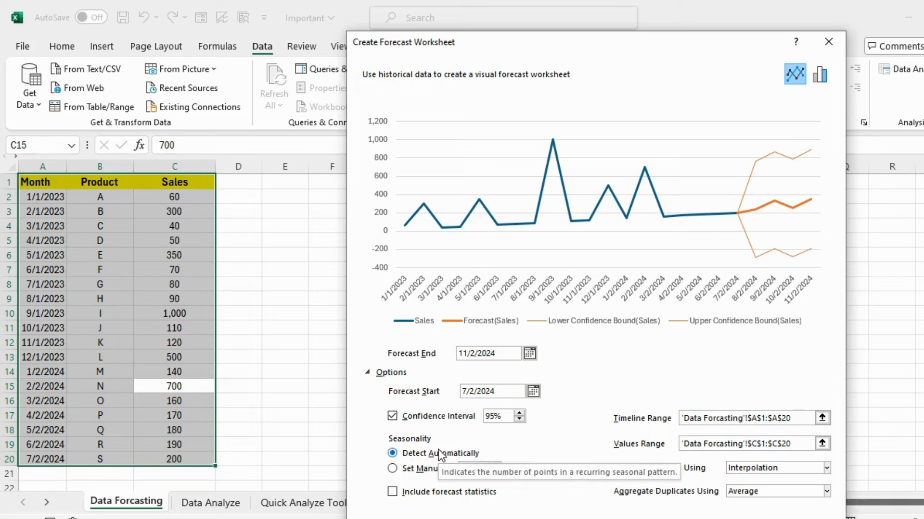
left_click(368, 372)
left_click(750, 400)
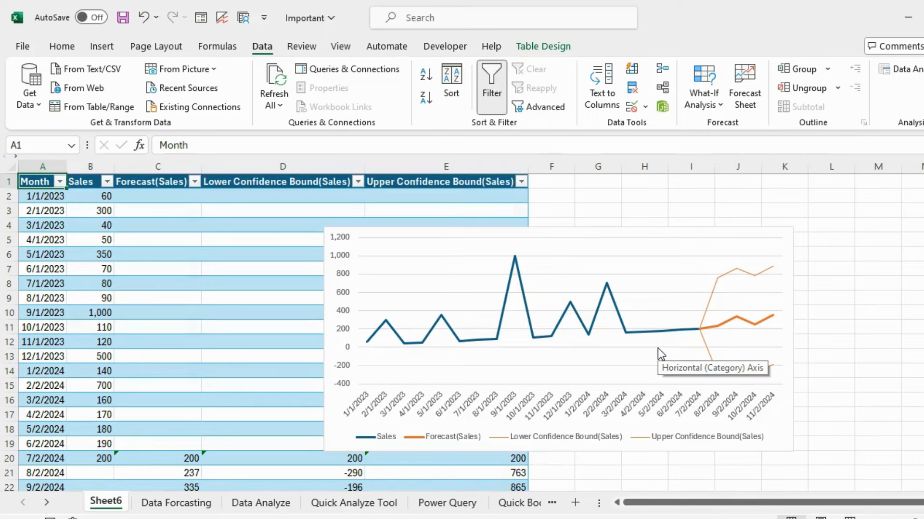
- Move the forecast chart rightward to the edge of column E so it clears the Forecast and Lower Confidence Bound columns
scroll(843, 373, "down", 1)
scroll(843, 374, "up", 1)
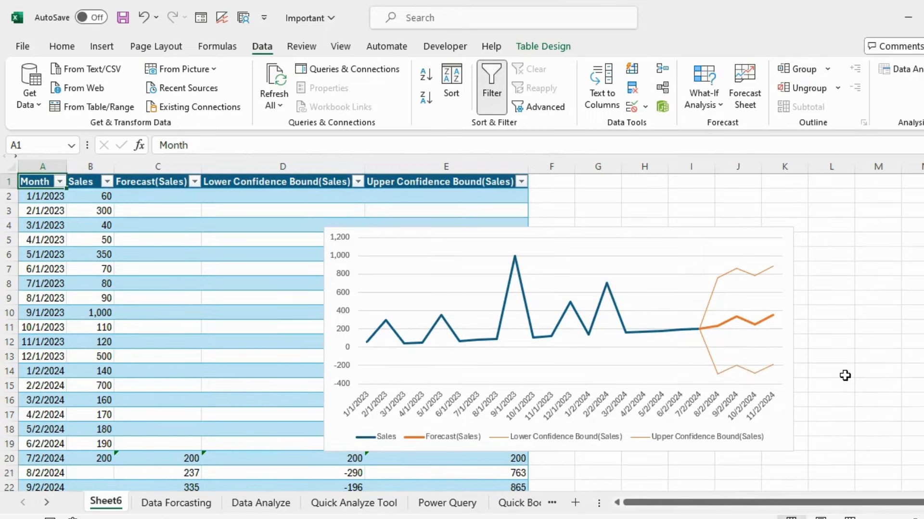
left_click_drag(335, 438, 516, 420)
- Examine the forecast and confidence bound values for 7/2/2024 to 11/2/2024 alongside the chart
scroll(419, 422, "down", 3)
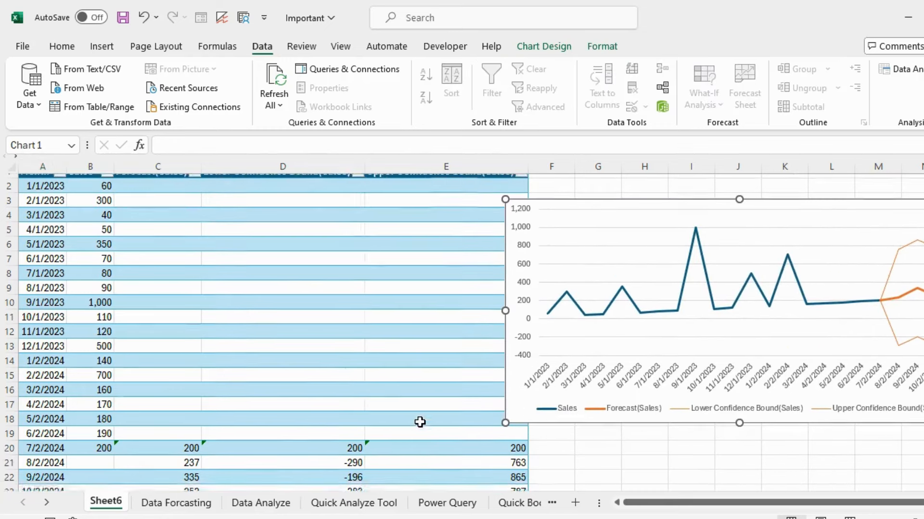
scroll(420, 422, "up", 3)
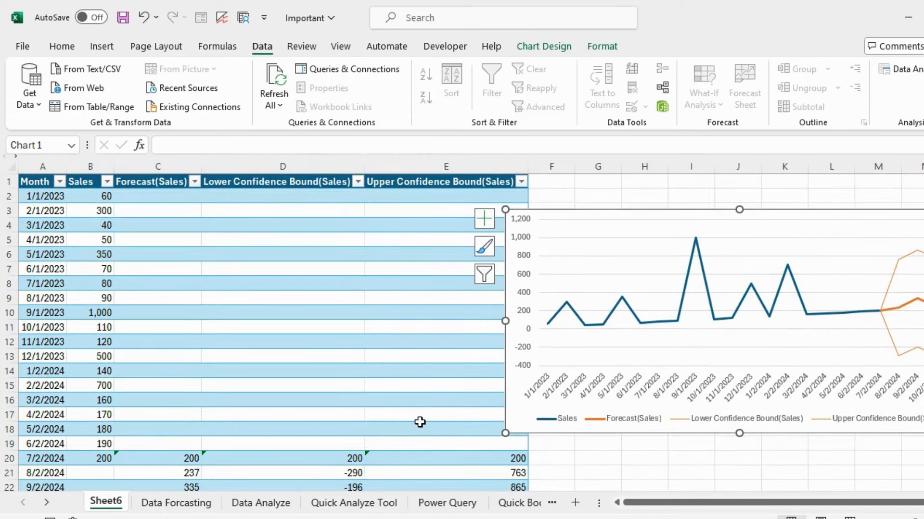
scroll(420, 423, "down", 3)
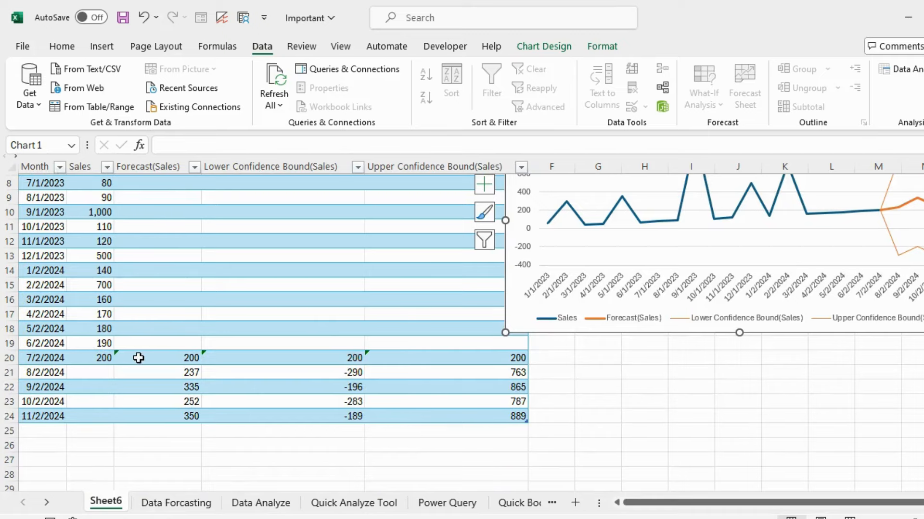
scroll(140, 342, "up", 3)
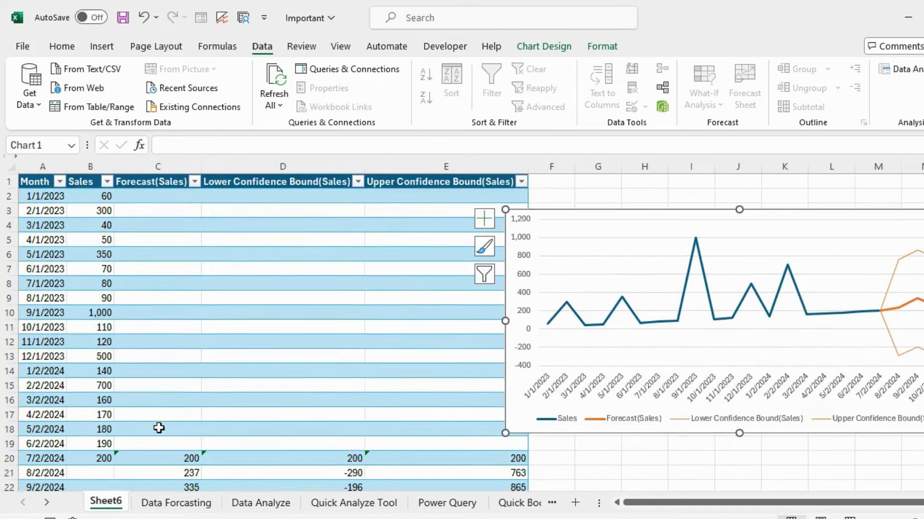
scroll(159, 422, "down", 1)
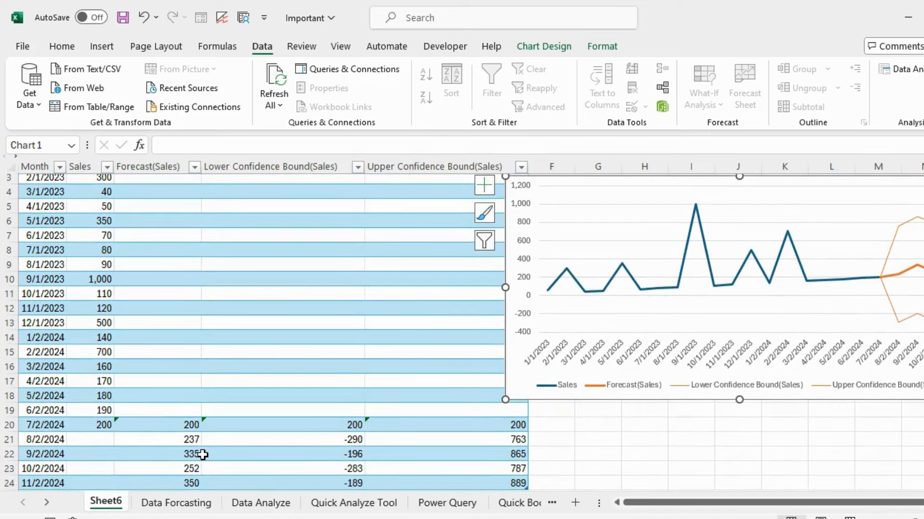
scroll(202, 455, "down", 1)
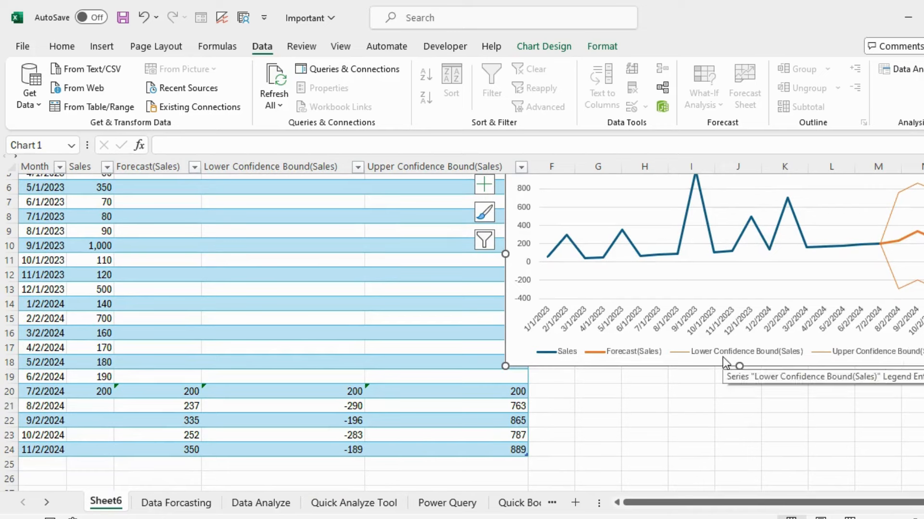
- On the Quick Analyze Tool sheet, select the whole Product, January, Fevruary and March table and bring up Quick Analysis for it
left_click(365, 504)
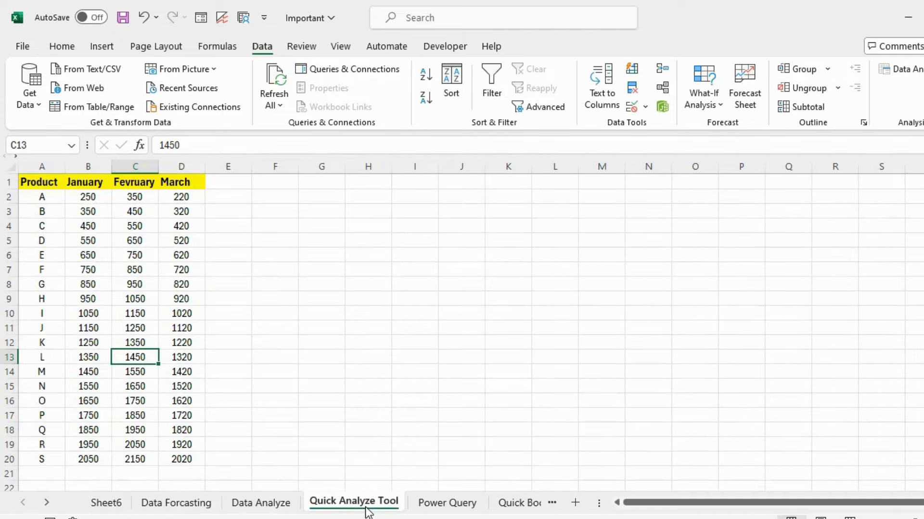
left_click(62, 46)
left_click(157, 304)
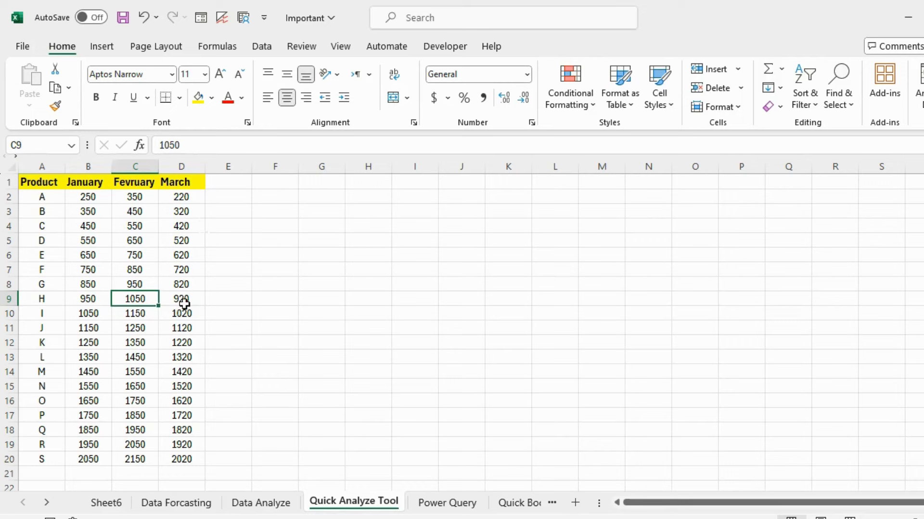
left_click(79, 356)
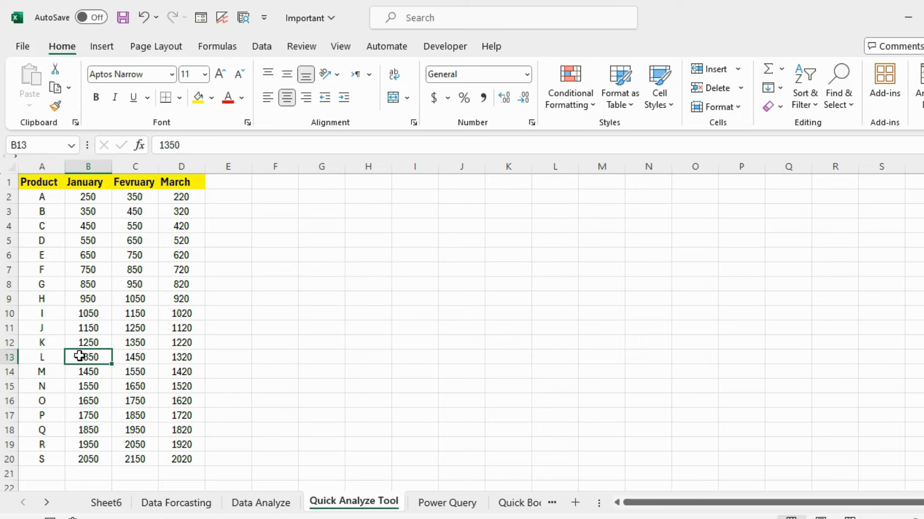
left_click(243, 327)
key("ctrl+a")
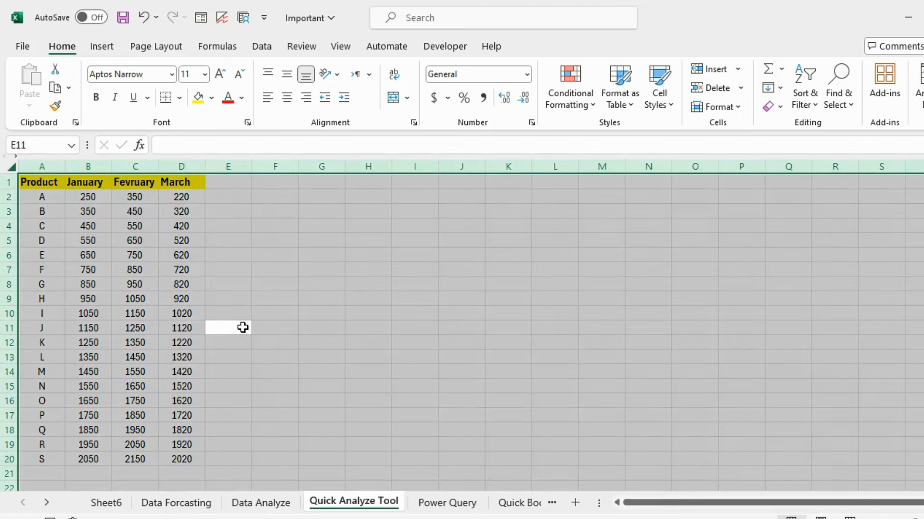
left_click(145, 327)
key("ctrl+a")
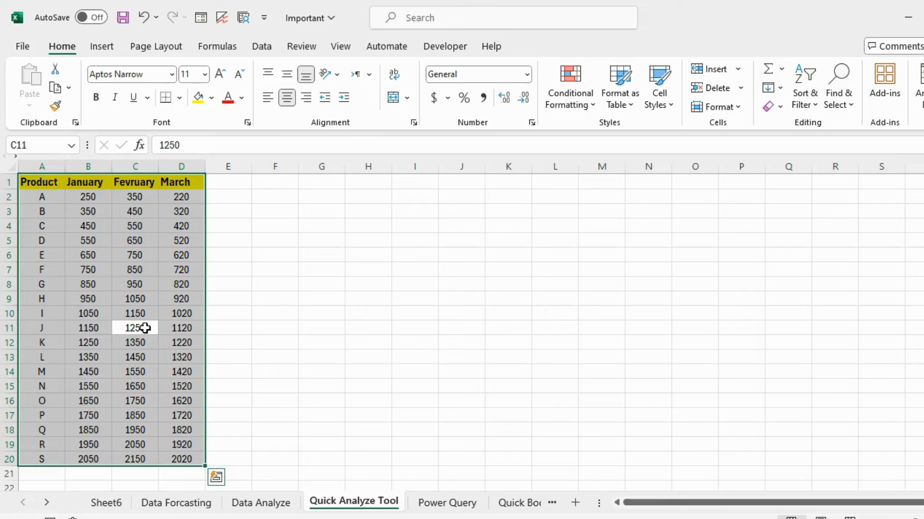
key("ctrl+q")
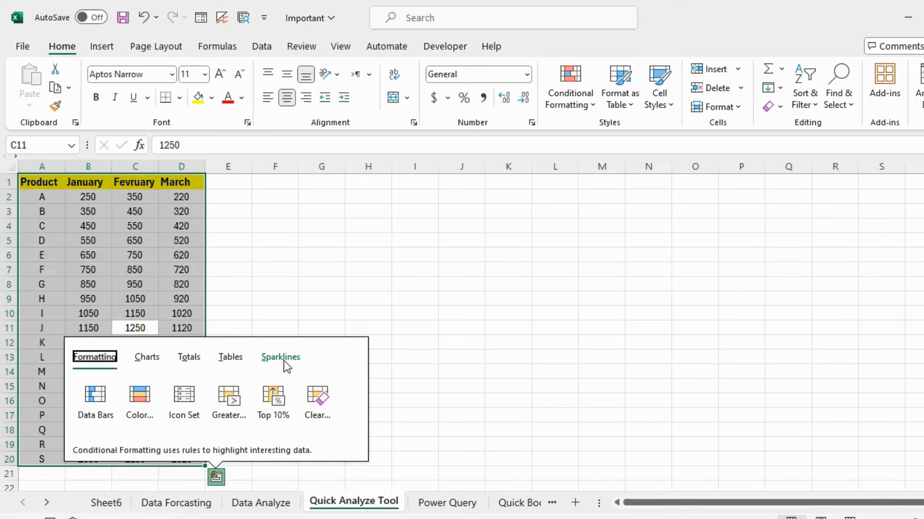
- Review the Quick Analysis options for sparklines, tables, totals, charts and formatting, including the icon set preview
left_click(284, 360)
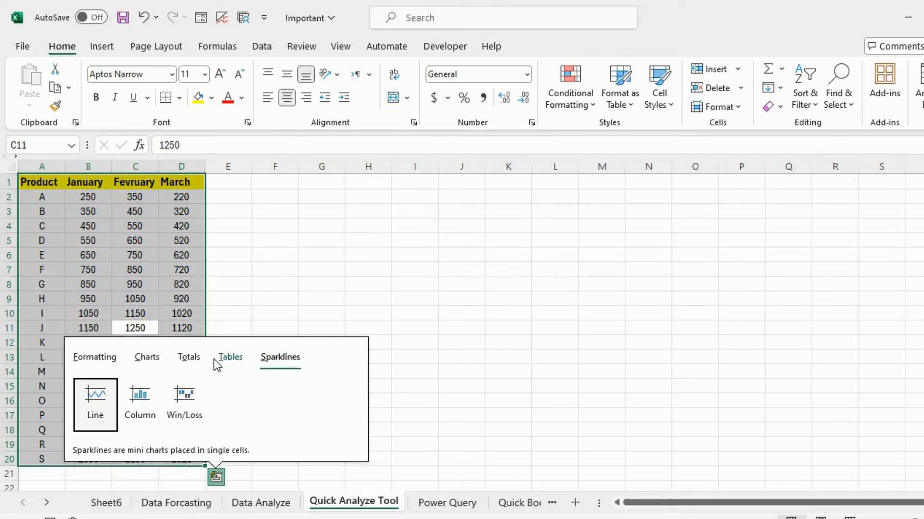
left_click(236, 360)
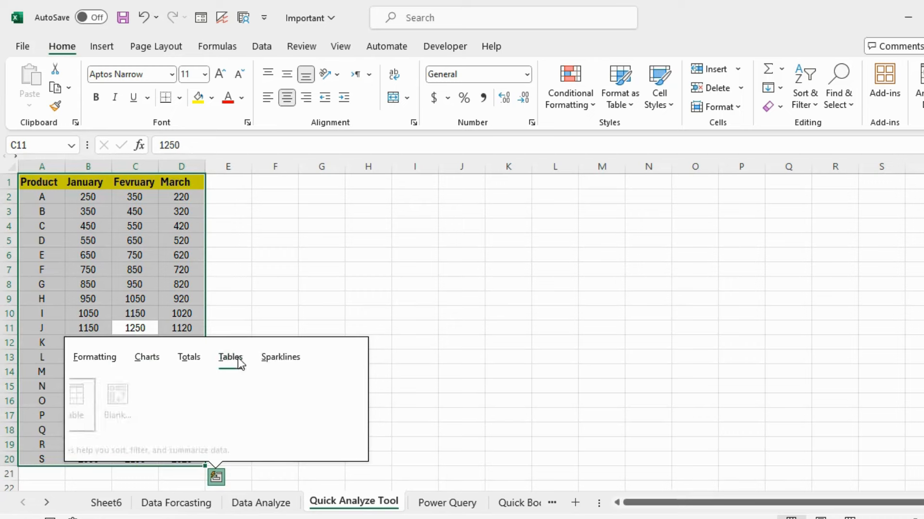
left_click(189, 357)
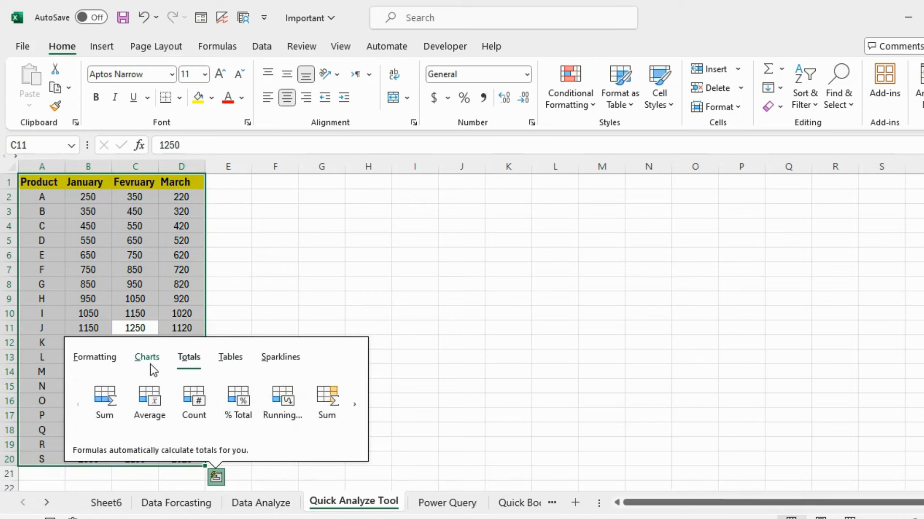
left_click(137, 360)
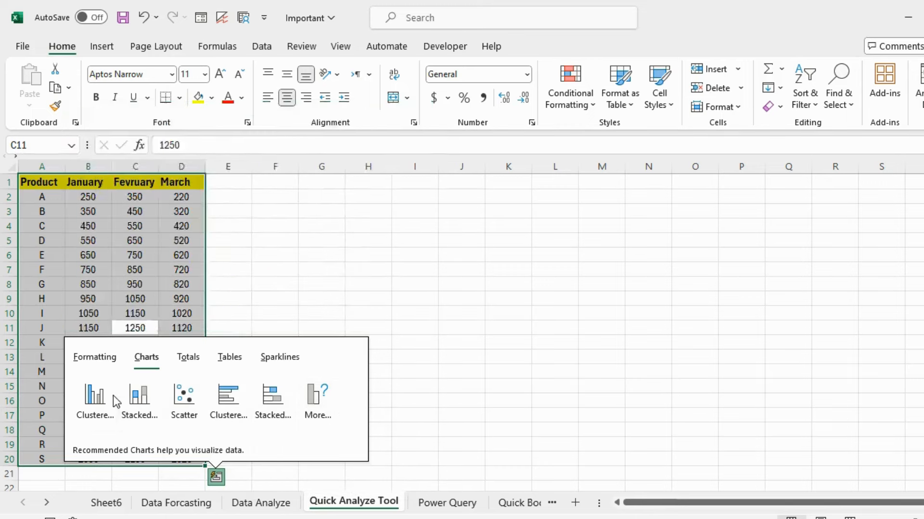
left_click(82, 360)
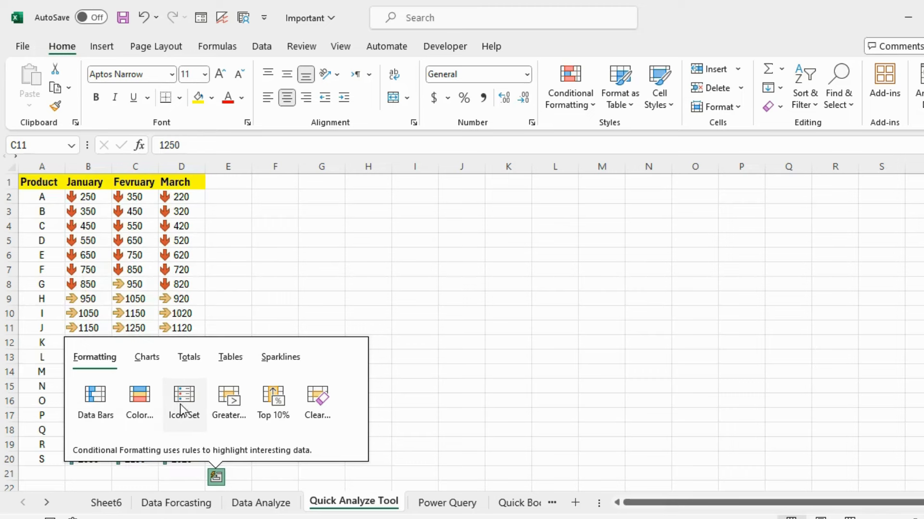
- Highlight the monthly values greater than 1500 with Green Fill with Dark Green Text and check the formatted cells
left_click(229, 402)
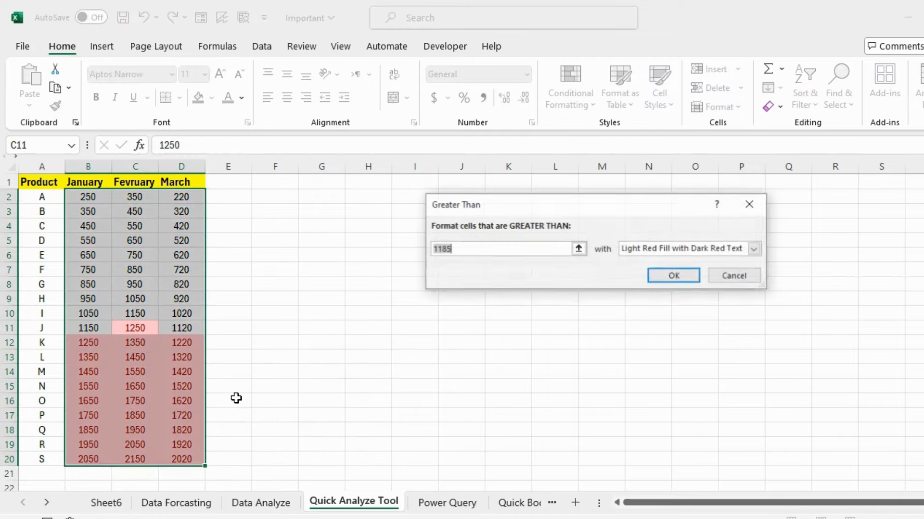
type("1500")
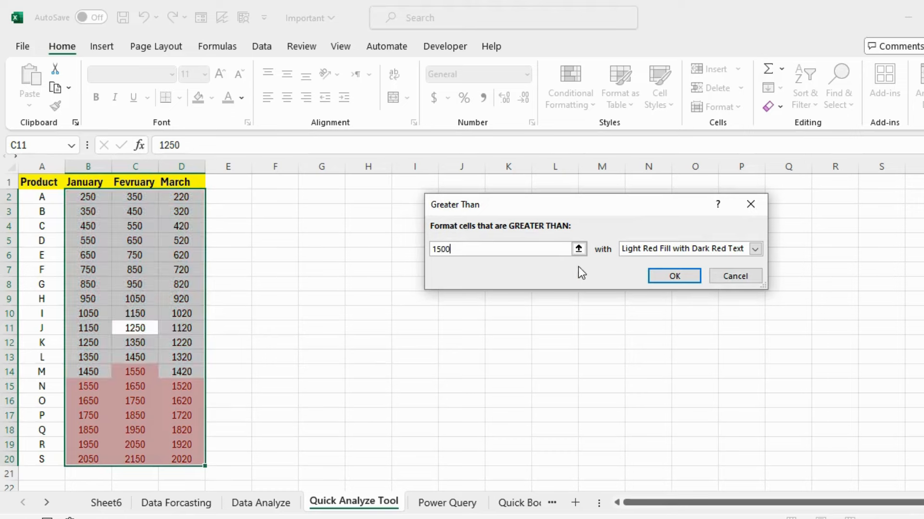
left_click(748, 249)
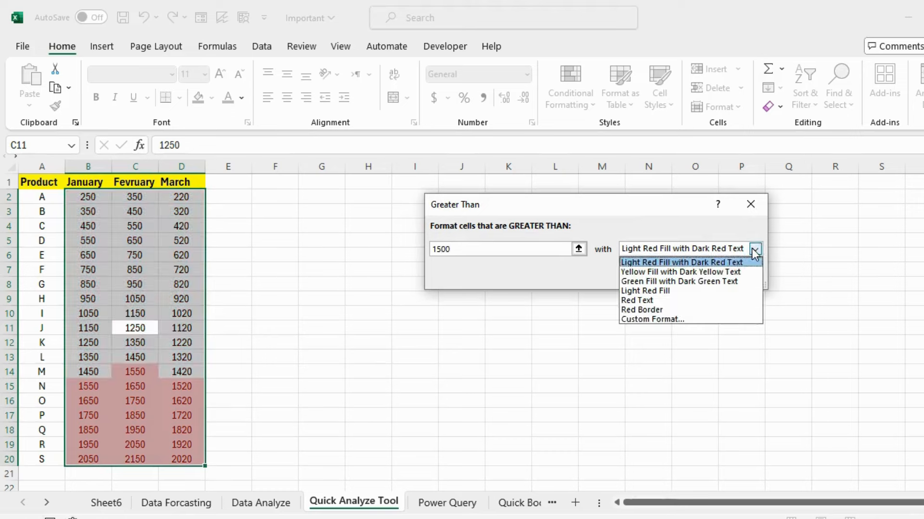
left_click(706, 283)
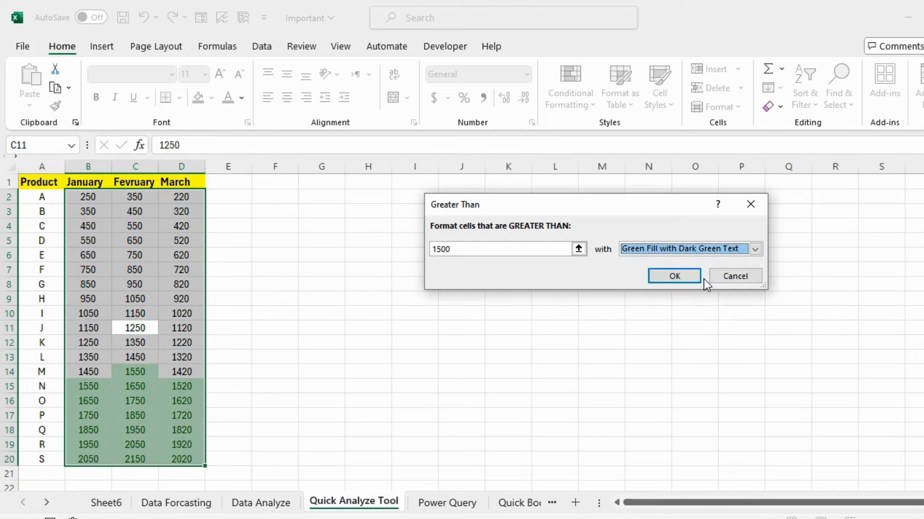
left_click(755, 249)
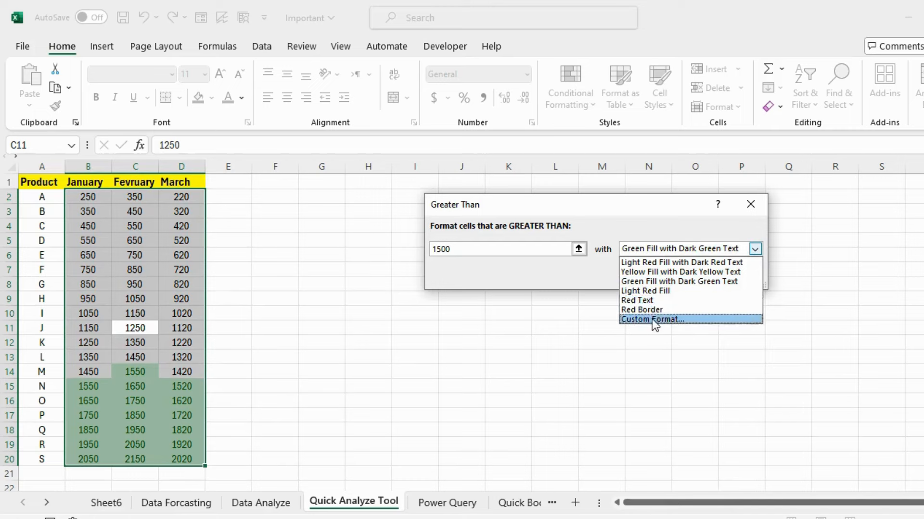
left_click(674, 281)
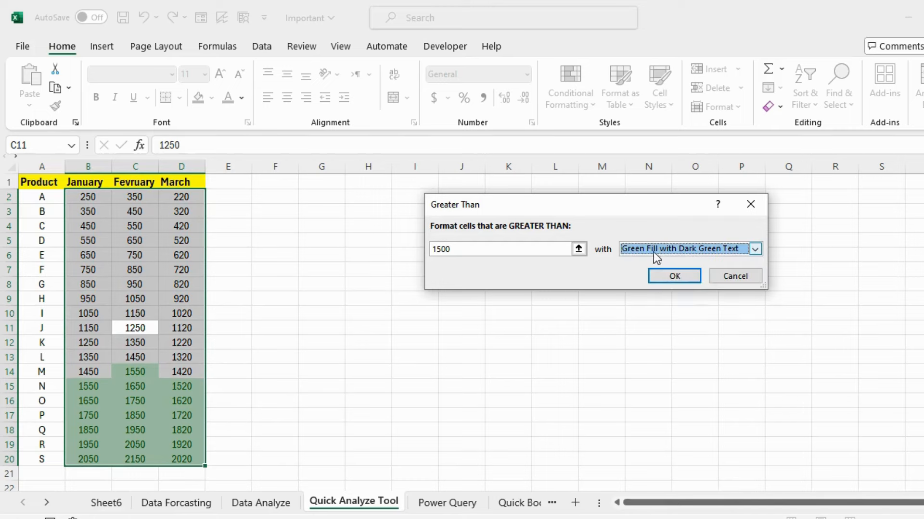
left_click(675, 277)
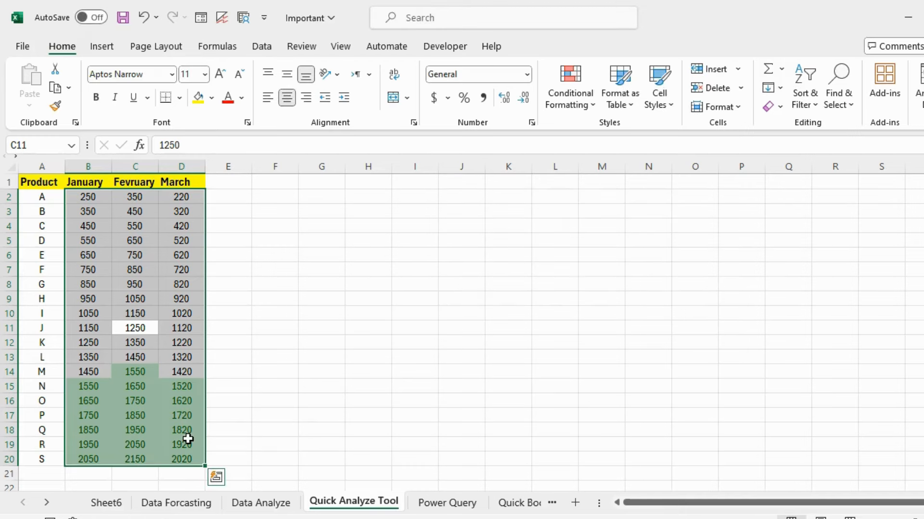
left_click(117, 374)
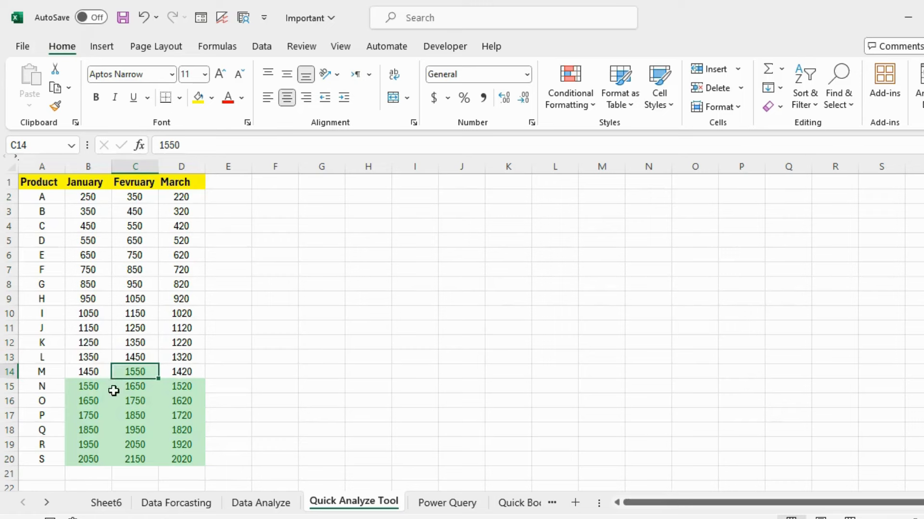
left_click_drag(85, 386, 182, 459)
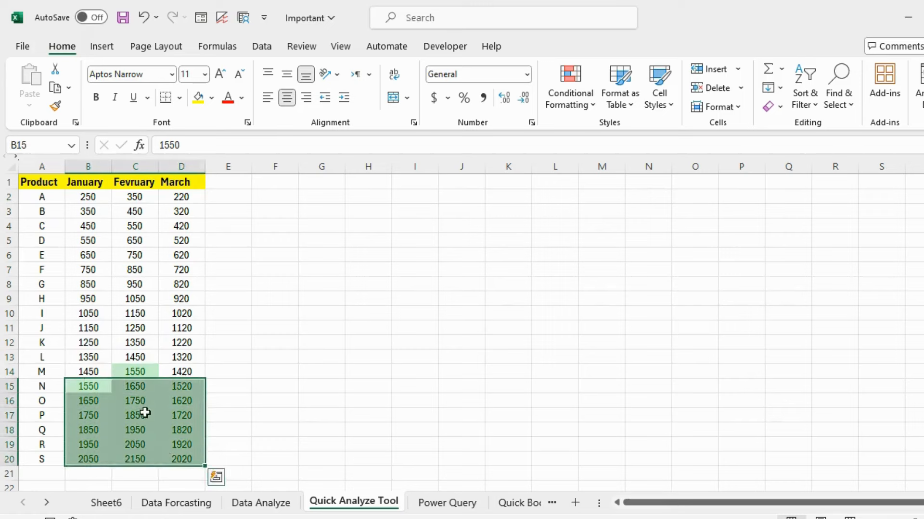
- Add line sparklines for every product row in E2:E20 using Quick Analysis on the whole table
left_click(118, 289)
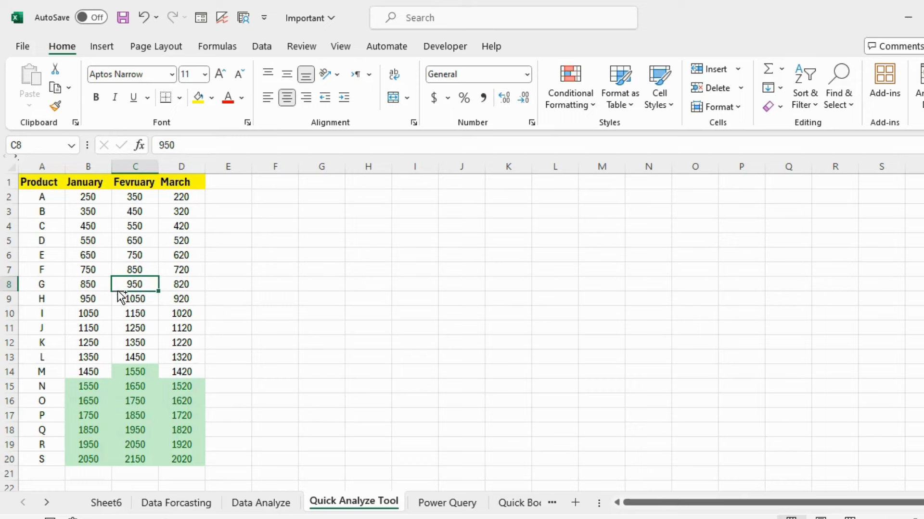
key("ctrl+a")
key("ctrl+q")
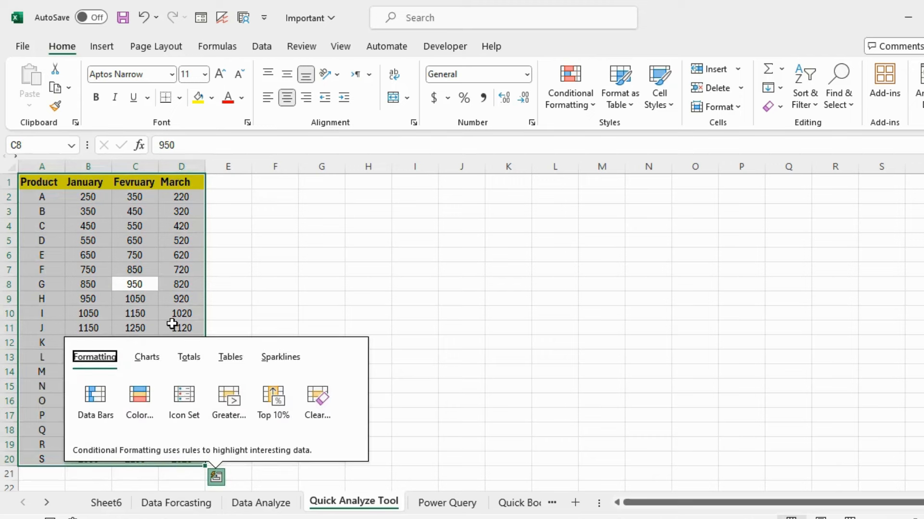
left_click(239, 319)
left_click(190, 418)
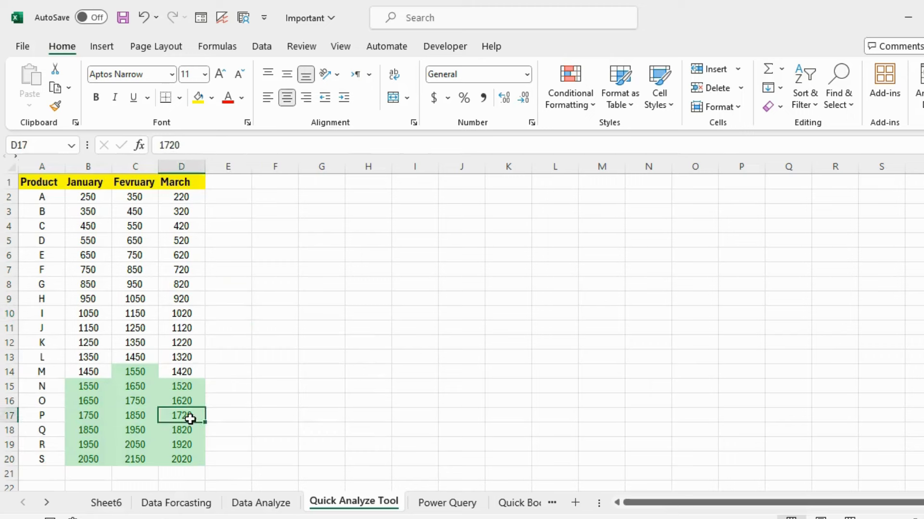
key("ctrl+a")
key("ctrl+q")
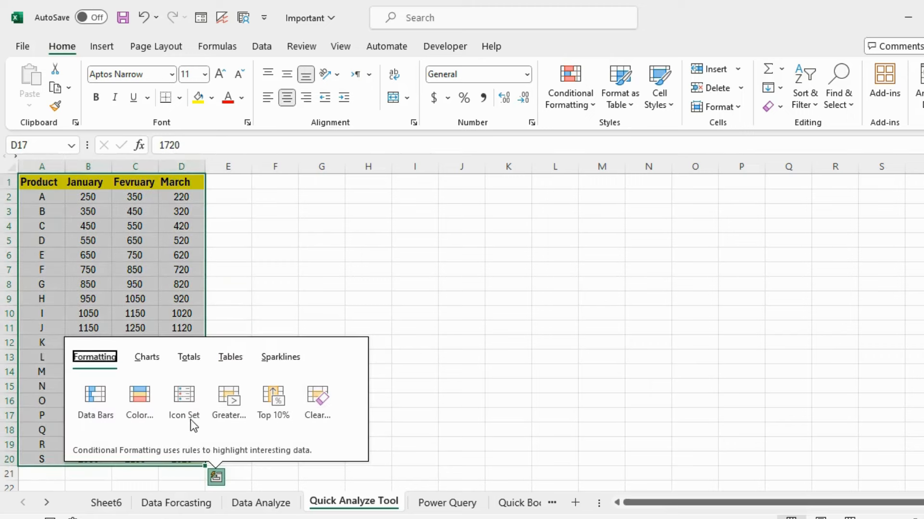
left_click(217, 483)
left_click(216, 478)
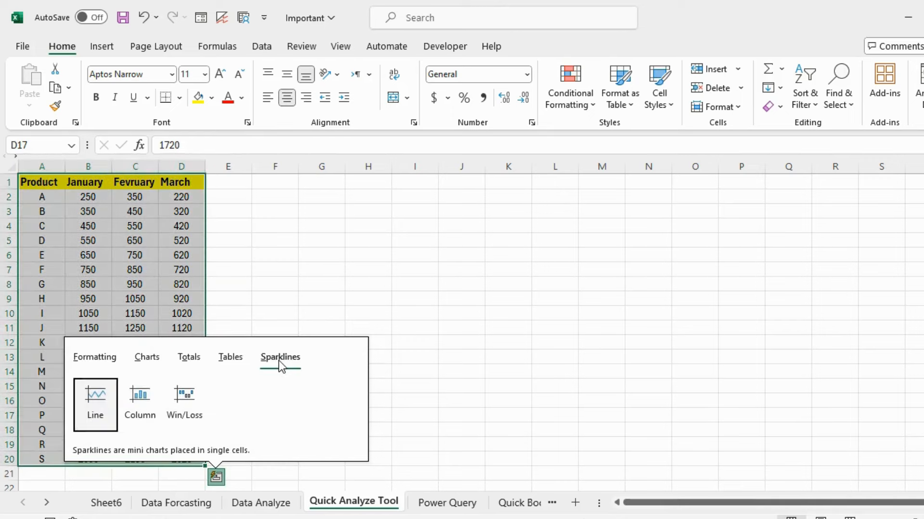
left_click(86, 406)
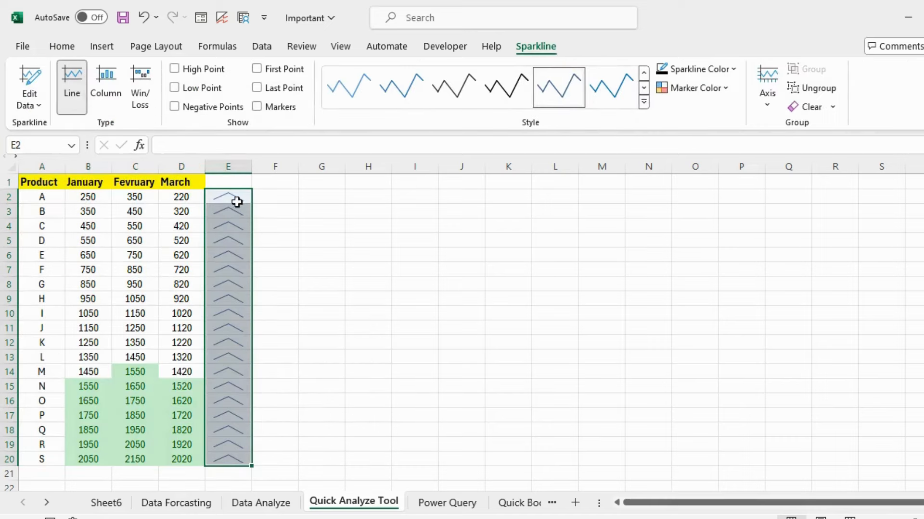
left_click(235, 268)
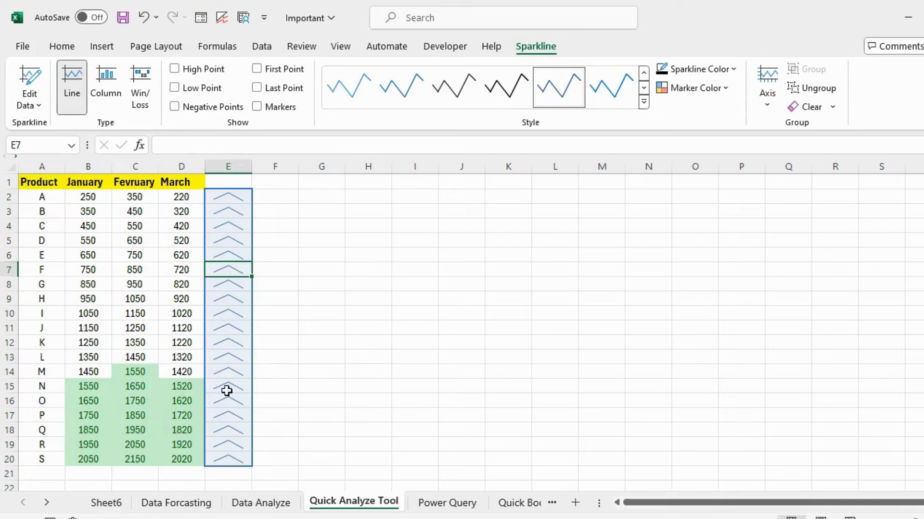
- Add a Running Total row beneath the January, Fevruary and March columns using Quick Analysis on the whole table
left_click(154, 430)
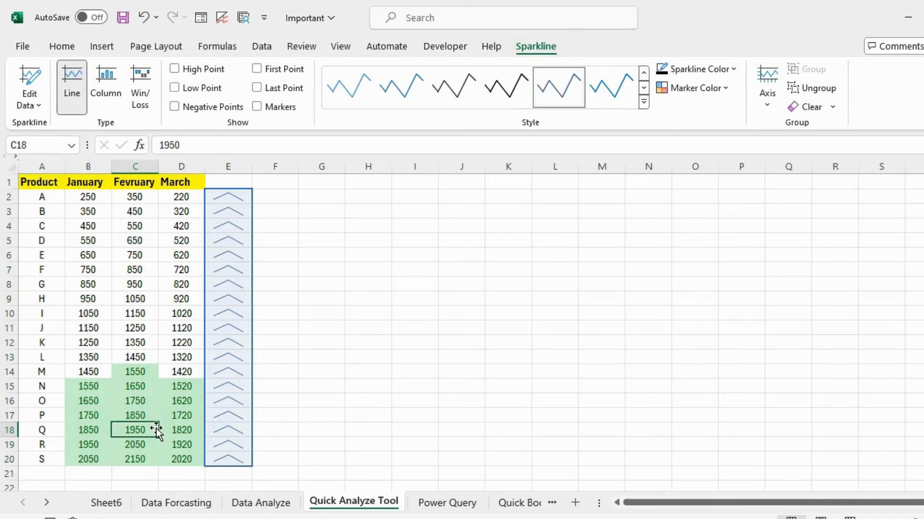
left_click(183, 279)
left_click(192, 454)
key("ctrl+a")
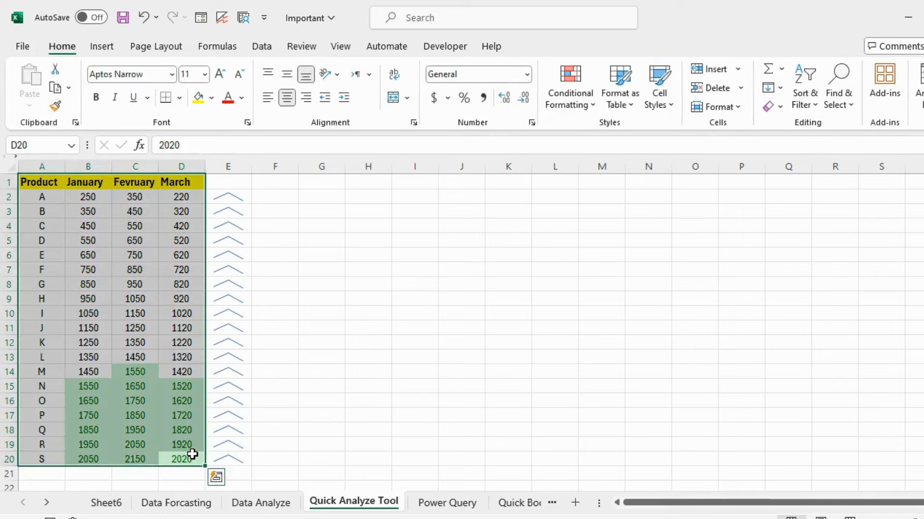
key("ctrl+q")
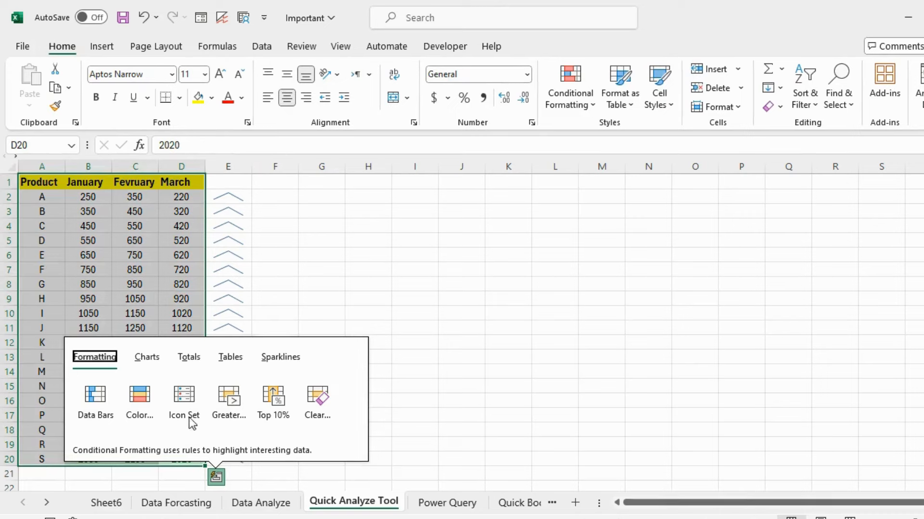
left_click(188, 361)
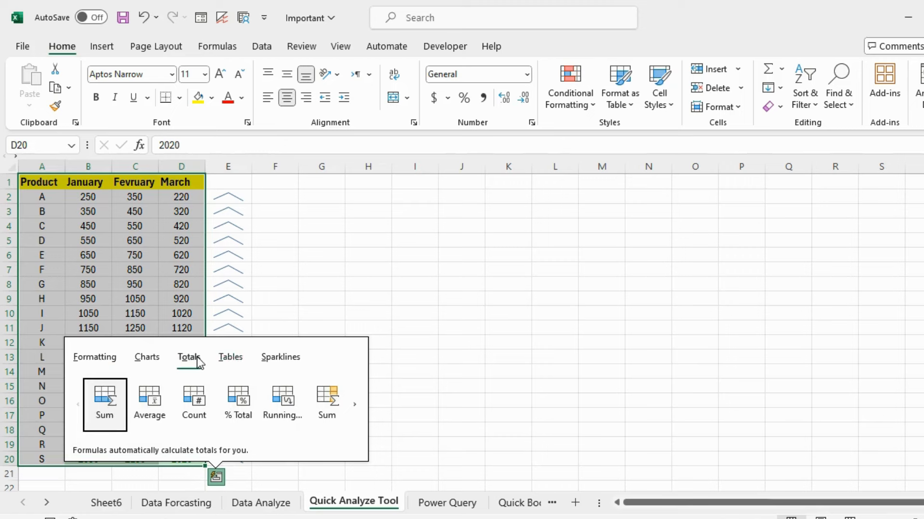
left_click(279, 399)
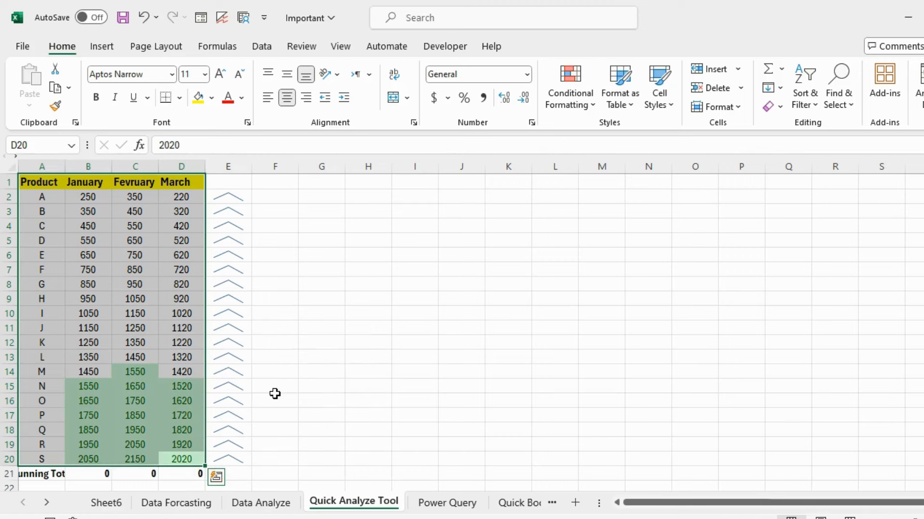
- Autofit column A to the Running Total label and check the running total formula in B21
left_click(62, 477)
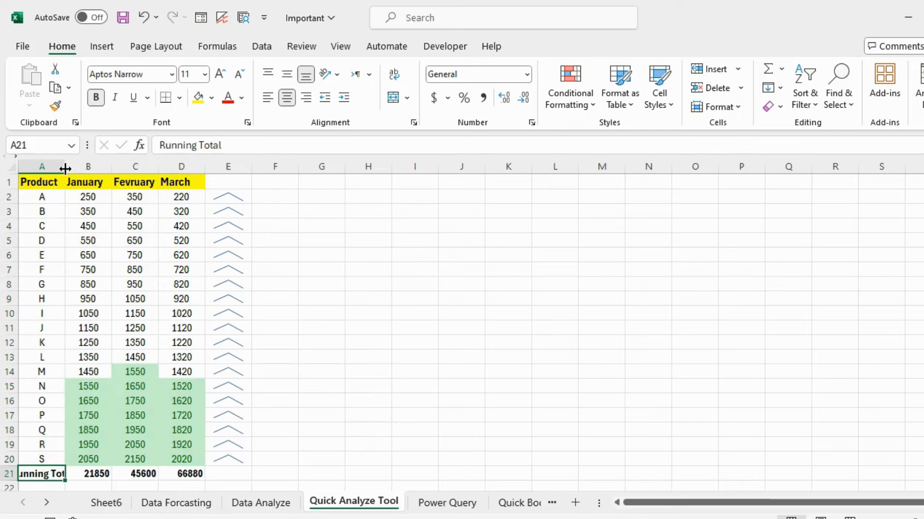
double_click(65, 168)
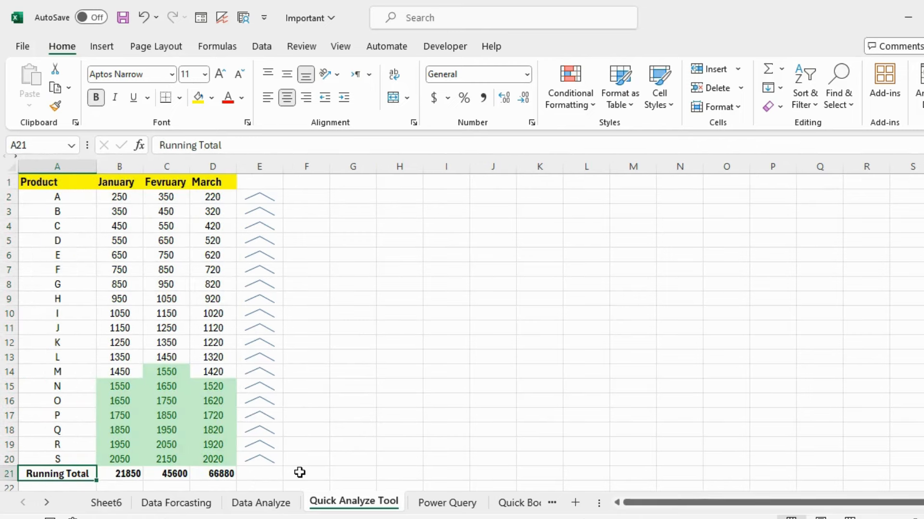
scroll(544, 406, "down", 2)
left_click(126, 407)
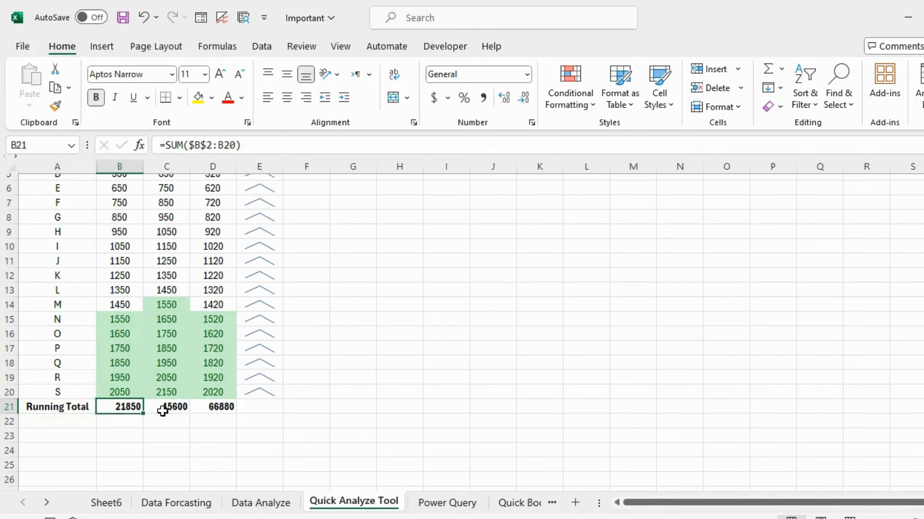
- Compare the running total formulas in C21 and D21 against the monthly values above them
left_click(162, 411)
left_click(213, 410)
scroll(149, 387, "up", 1)
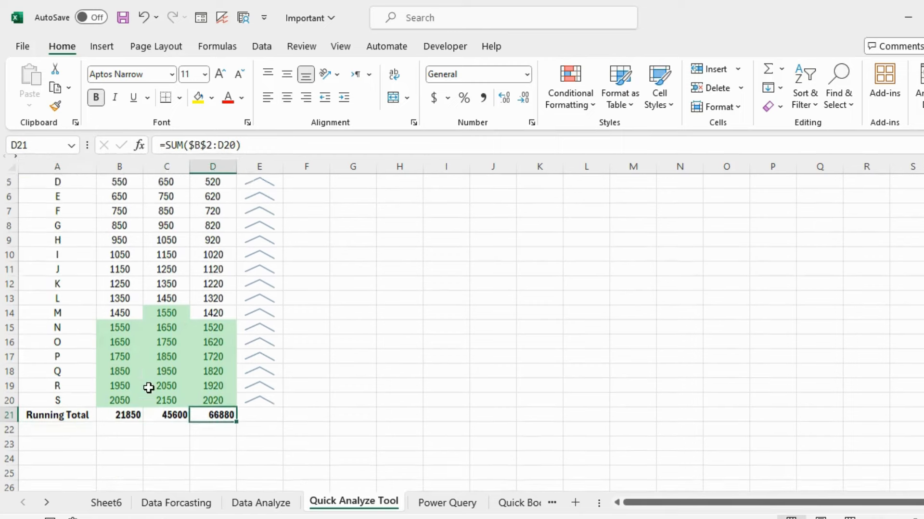
scroll(148, 386, "up", 2)
scroll(148, 383, "down", 2)
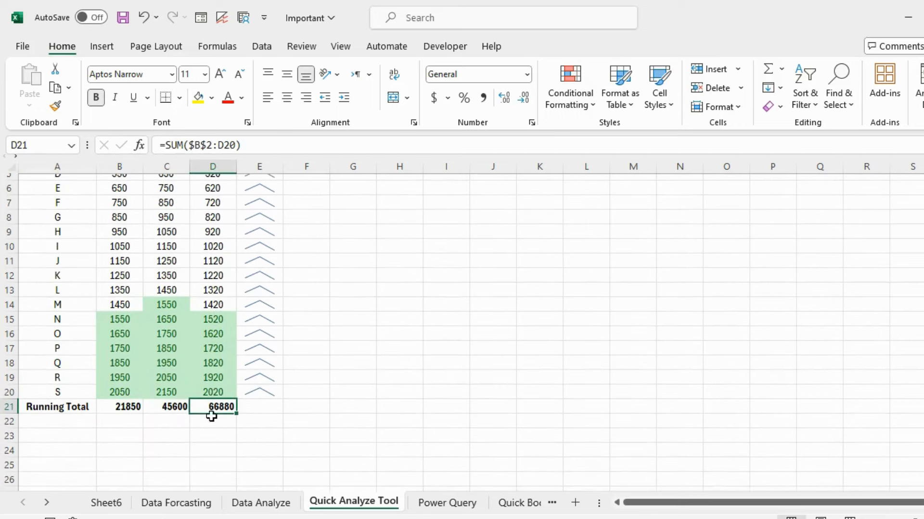
left_click(165, 404)
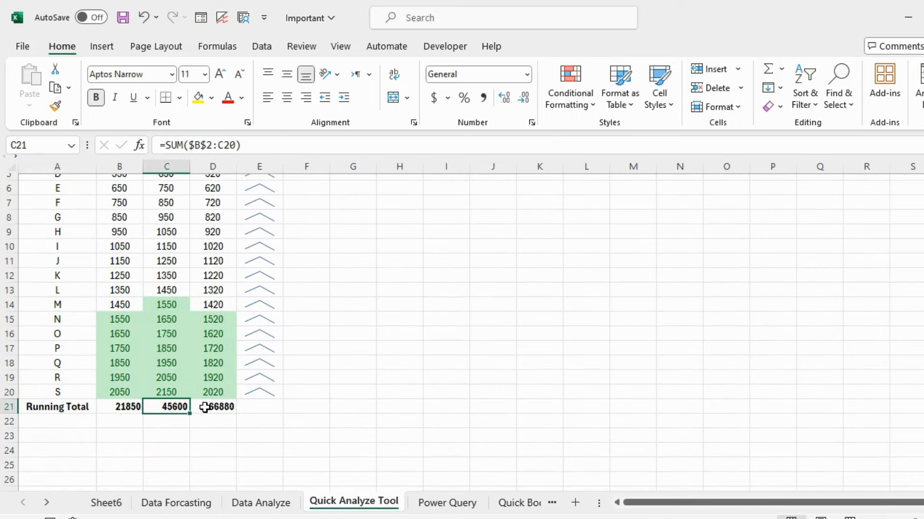
left_click(205, 408)
left_click(140, 436)
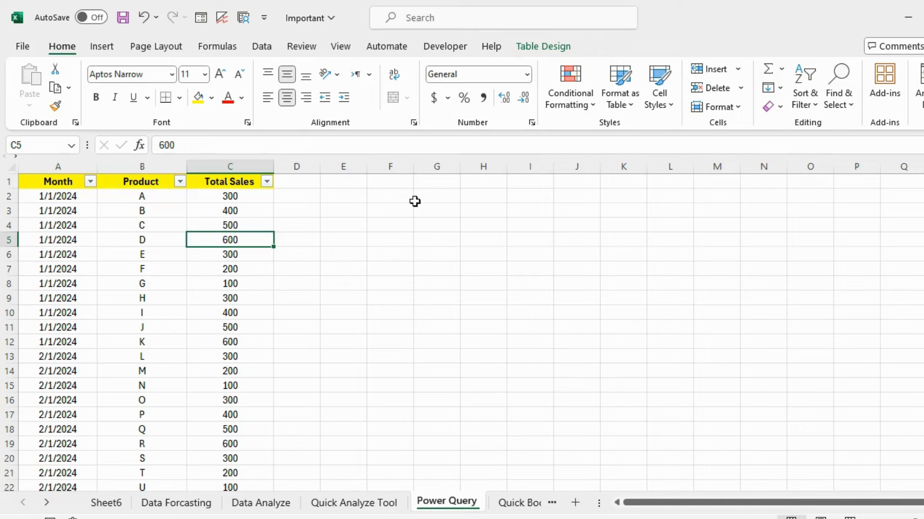
- Review the available data import sources for Power Query, including picture, file, database, Azure and other sources
left_click(256, 46)
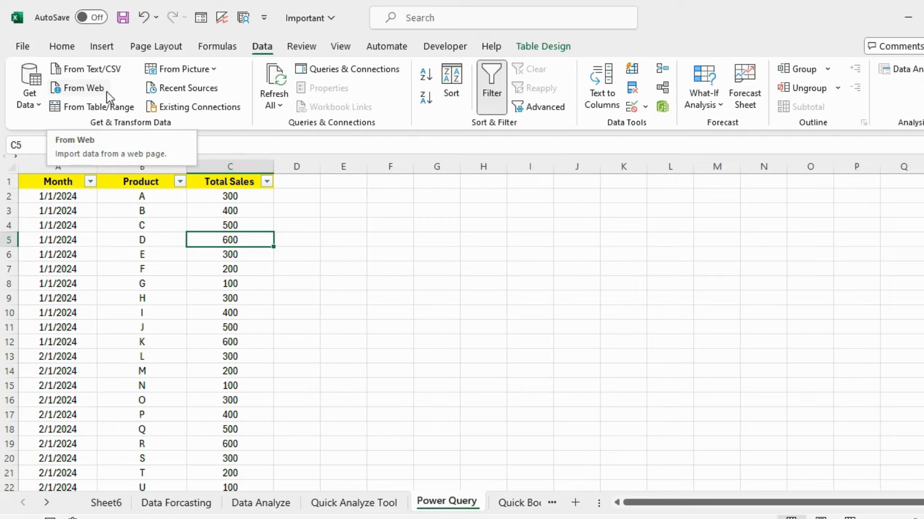
left_click(209, 68)
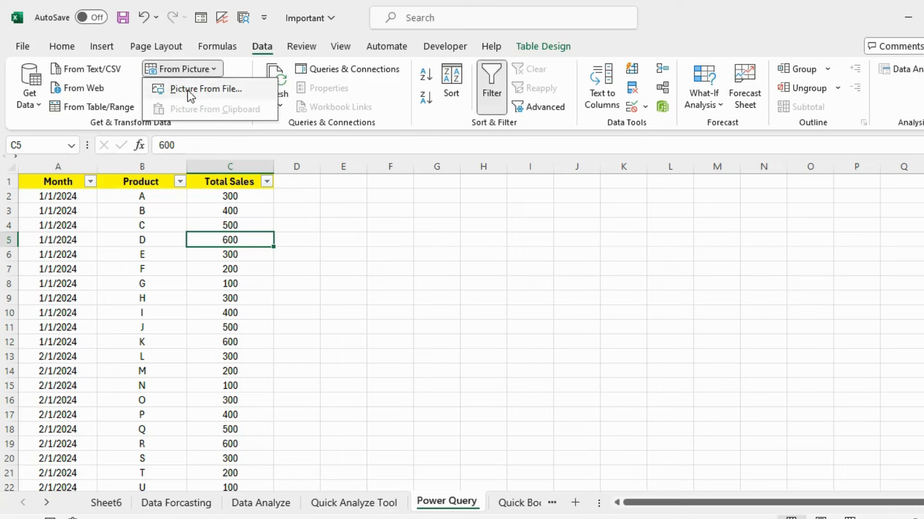
left_click(328, 204)
left_click(42, 103)
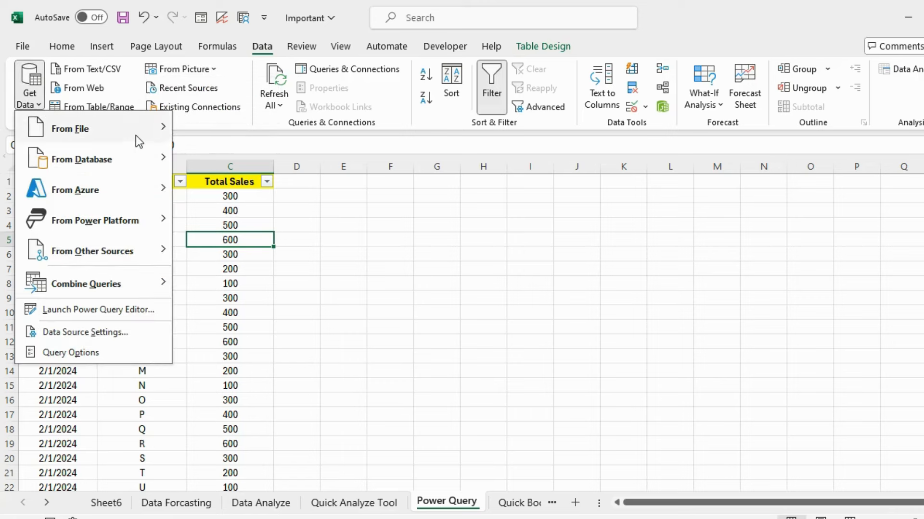
mouse_move(137, 136)
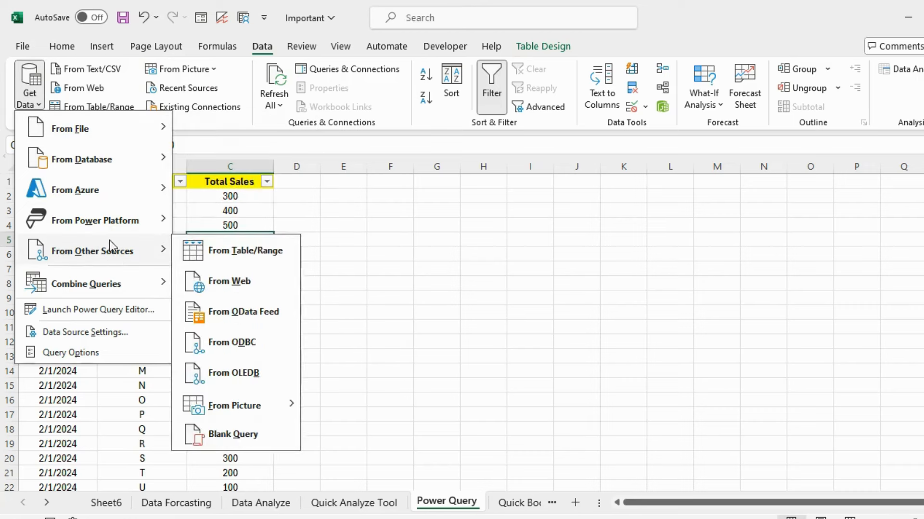
mouse_move(112, 191)
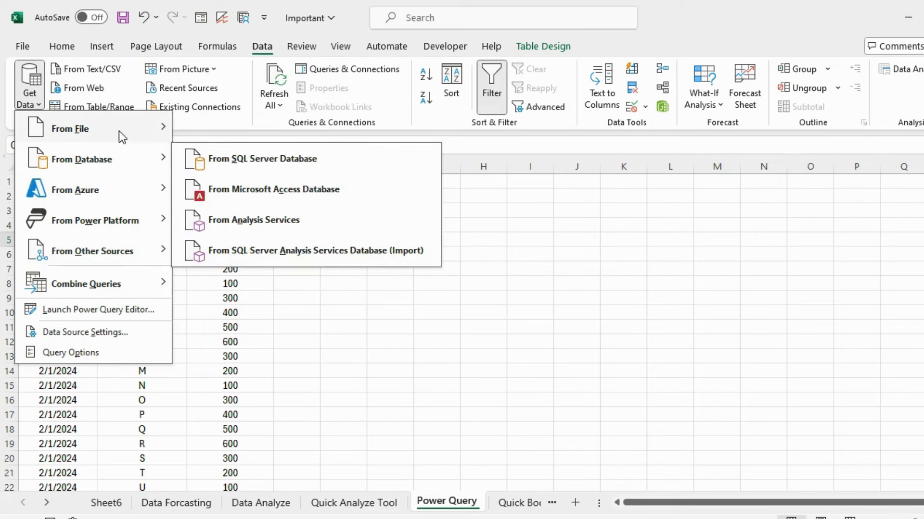
left_click(365, 216)
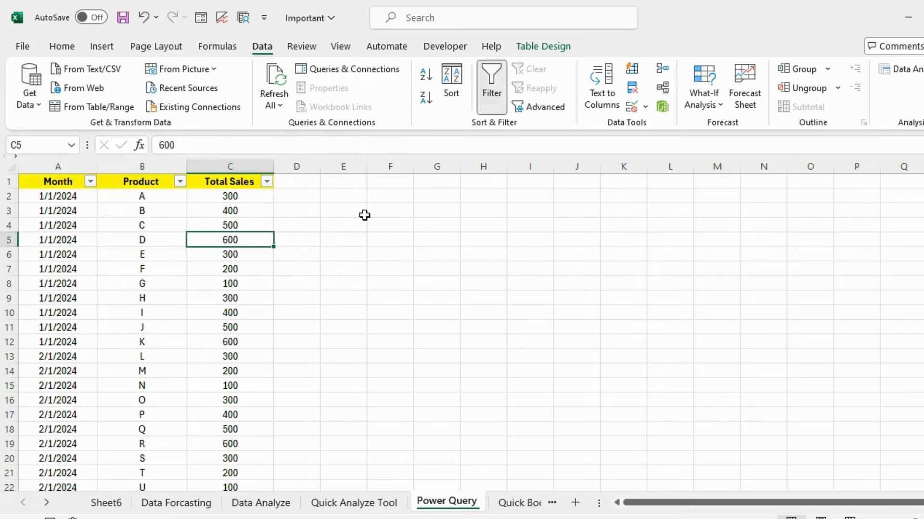
- Look through the Month, Product and Total Sales table on the Power Query sheet down to its last row
left_click(126, 301)
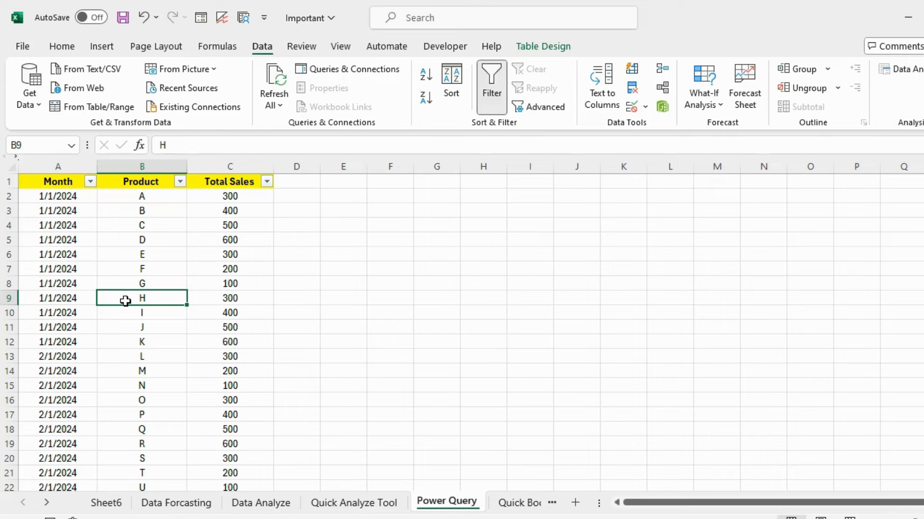
scroll(248, 330, "down", 11)
scroll(247, 331, "up", 9)
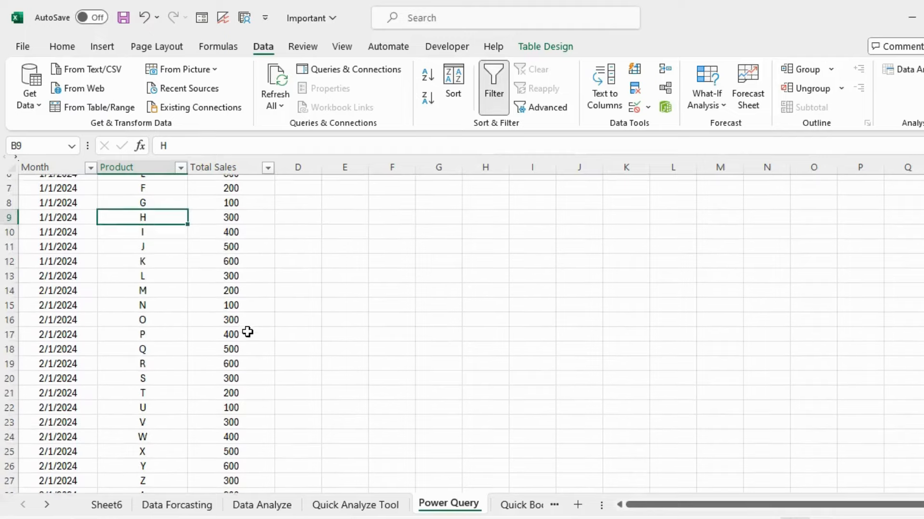
scroll(247, 332, "up", 2)
scroll(248, 332, "down", 19)
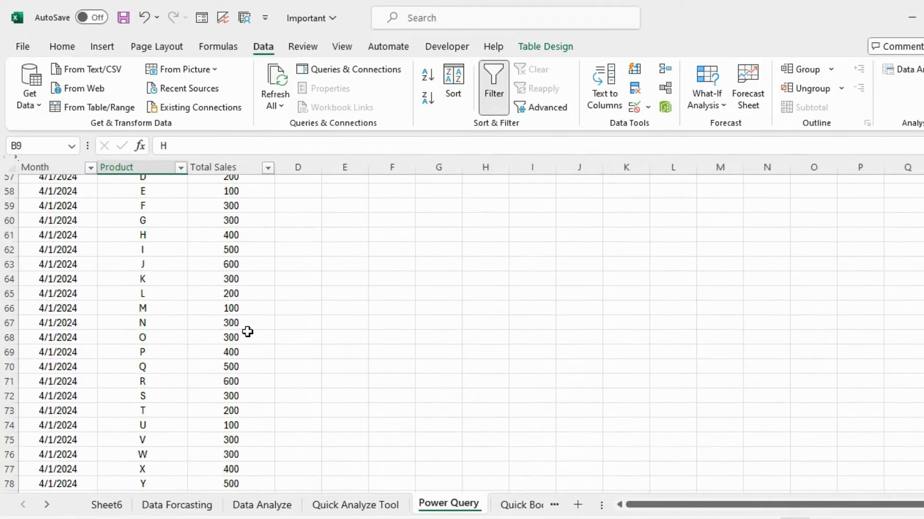
scroll(247, 332, "down", 13)
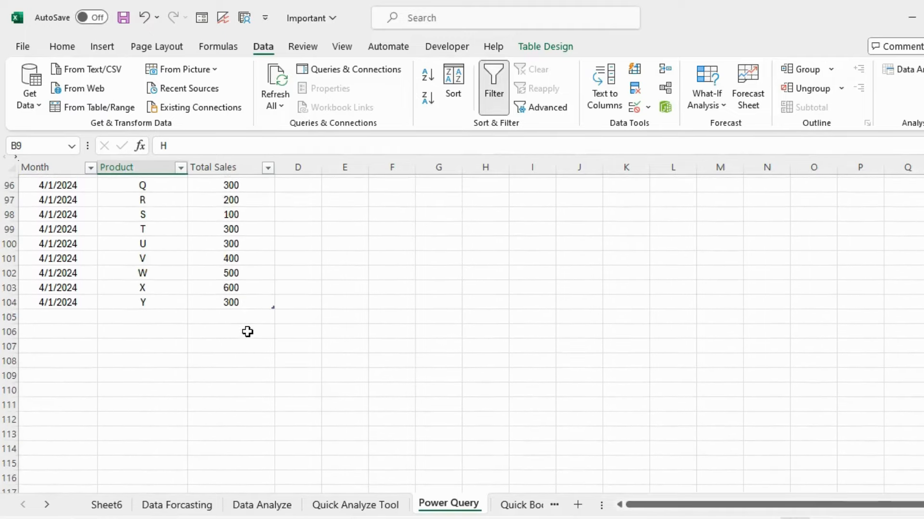
scroll(247, 331, "up", 2)
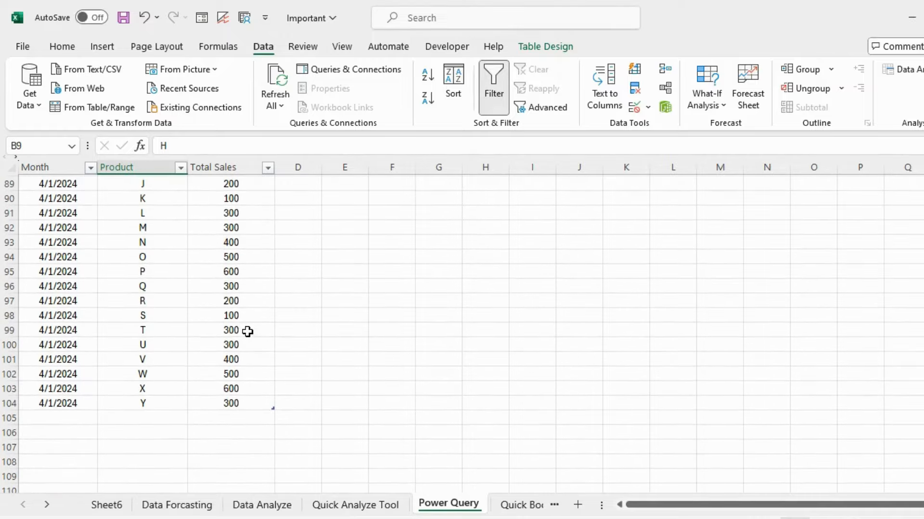
scroll(247, 332, "up", 1)
scroll(247, 332, "up", 20)
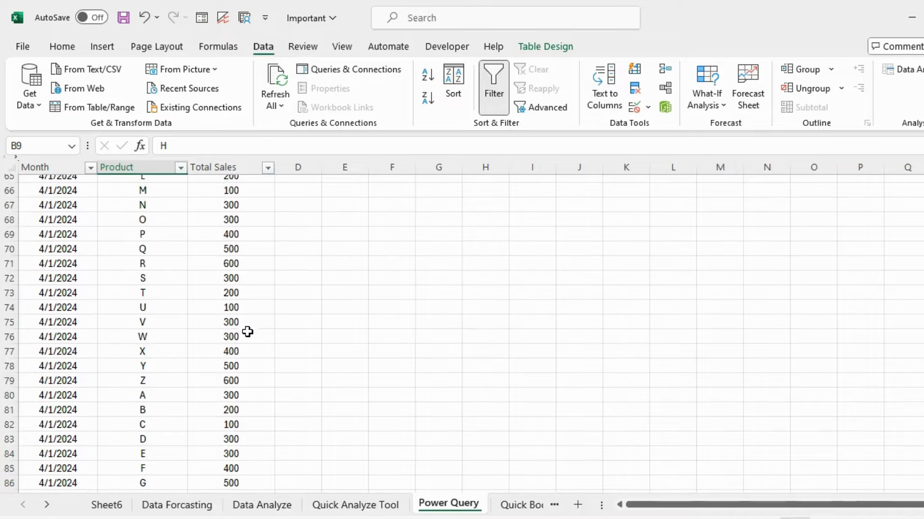
scroll(247, 332, "up", 8)
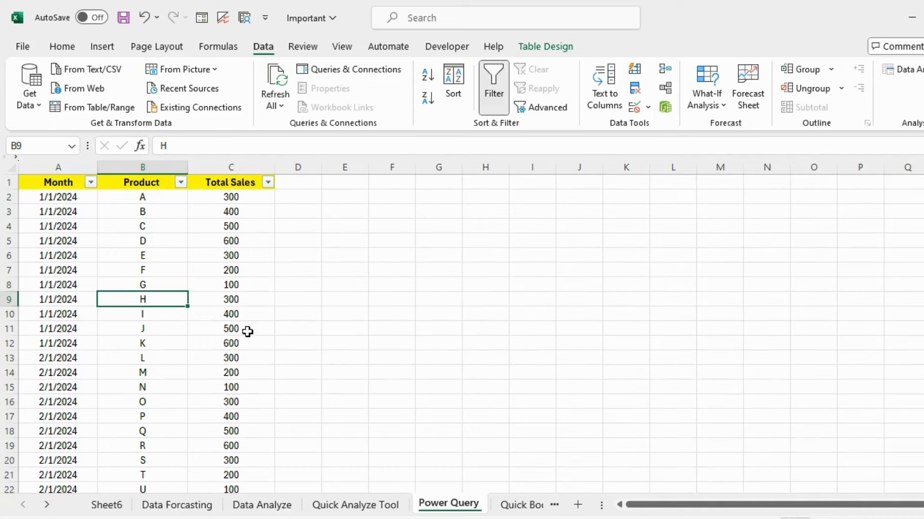
scroll(248, 332, "down", 18)
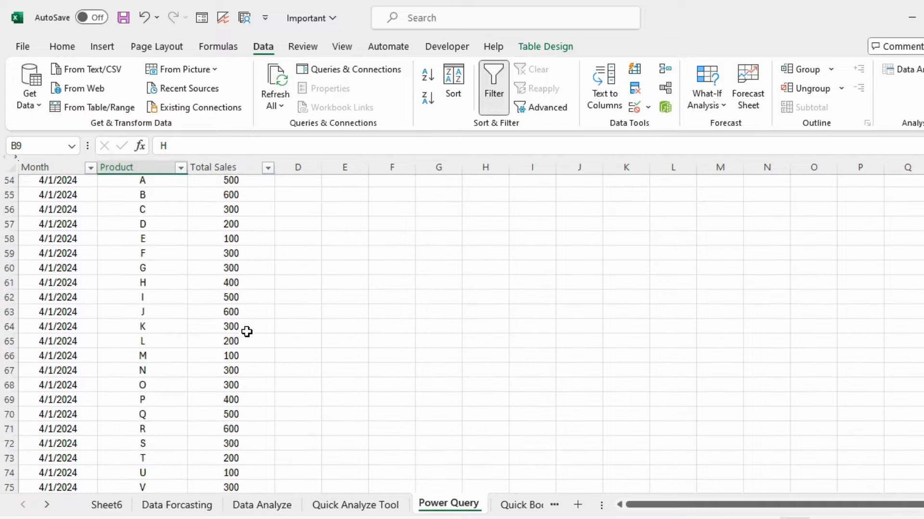
scroll(247, 332, "down", 11)
scroll(246, 331, "up", 20)
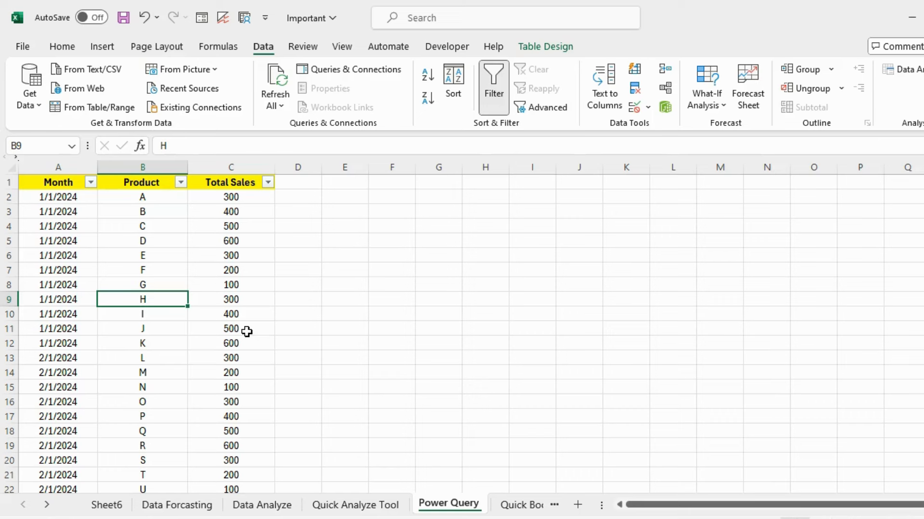
- Load the sales table into the Power Query Editor and add a Name of Month column derived from the Month dates
left_click(81, 254)
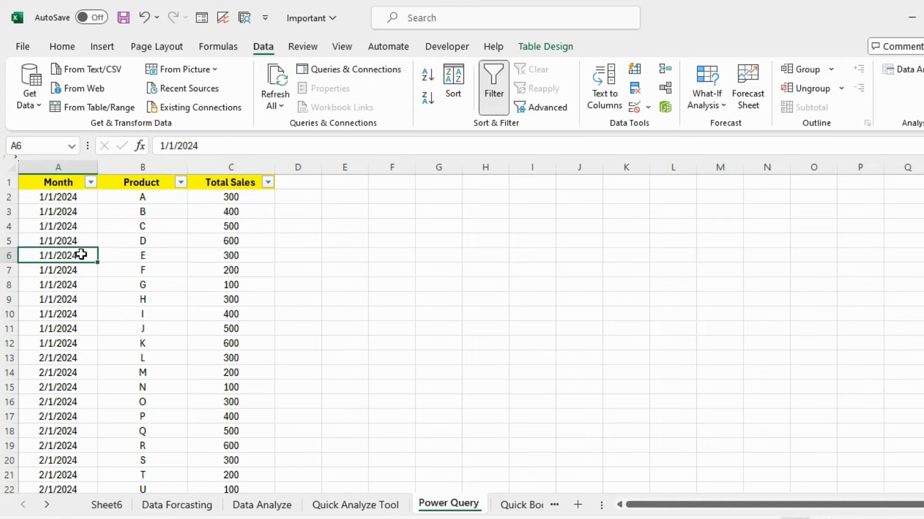
left_click(111, 108)
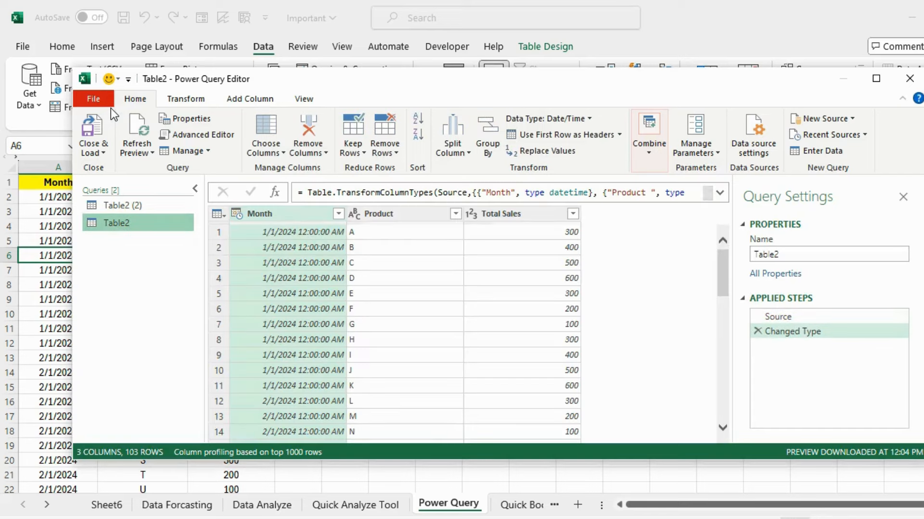
left_click(243, 102)
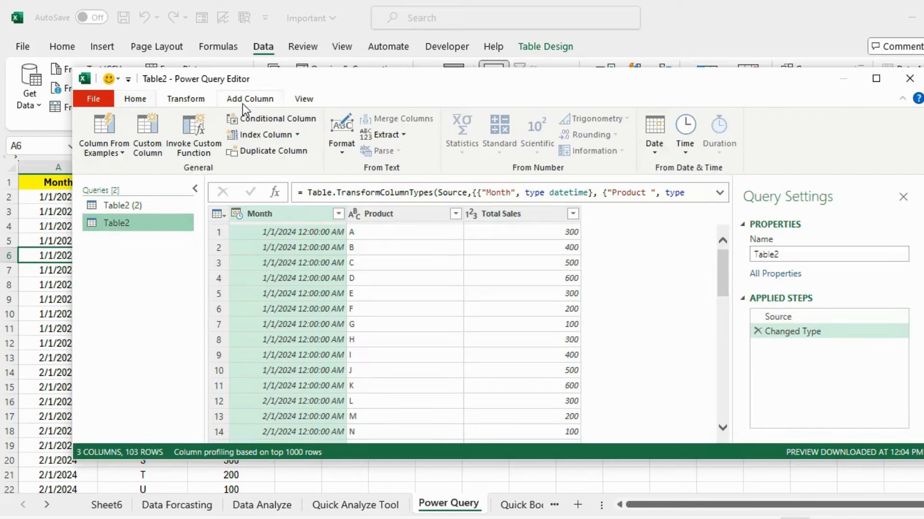
left_click(652, 148)
mouse_move(714, 238)
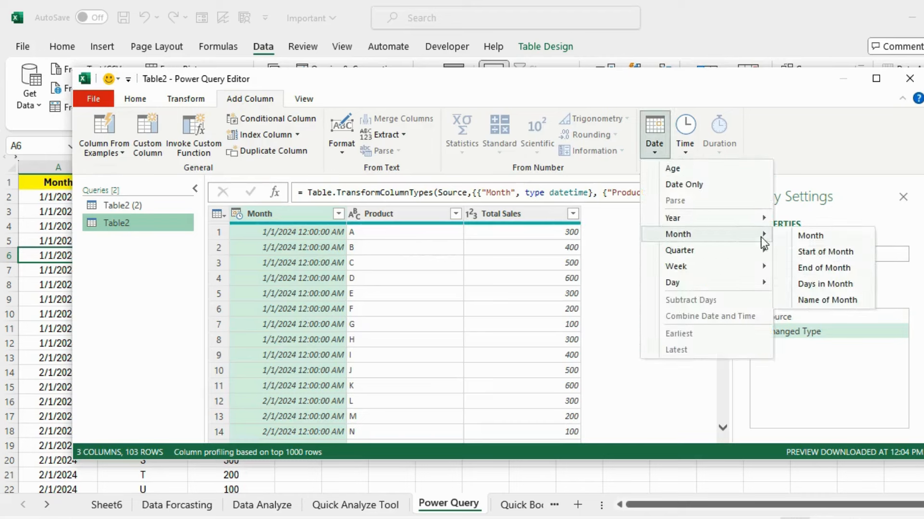
left_click(813, 295)
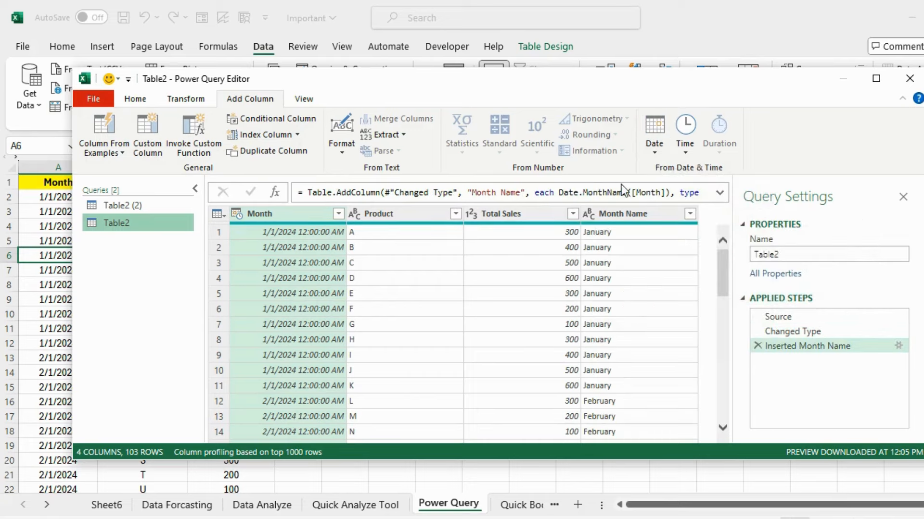
- Remove the original Month column and pivot the Month Name column using Total Sales as the values column
right_click(301, 208)
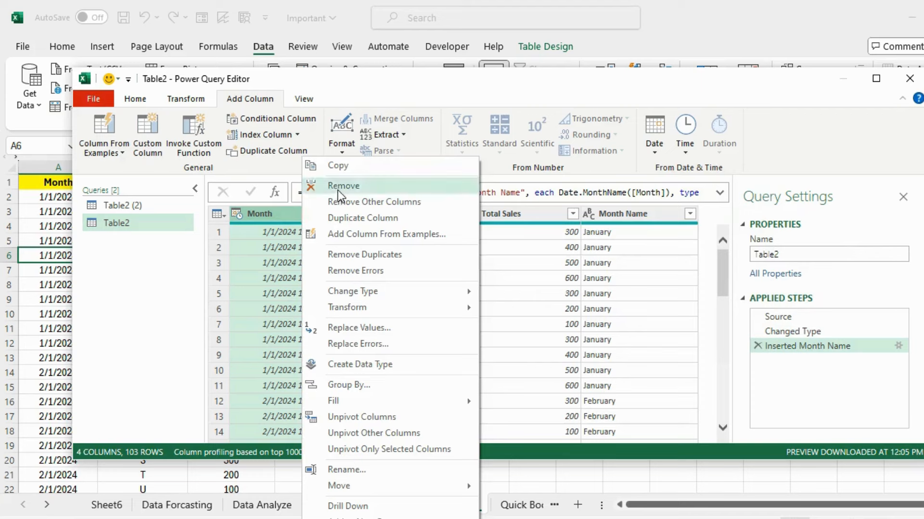
left_click(316, 186)
left_click(492, 214)
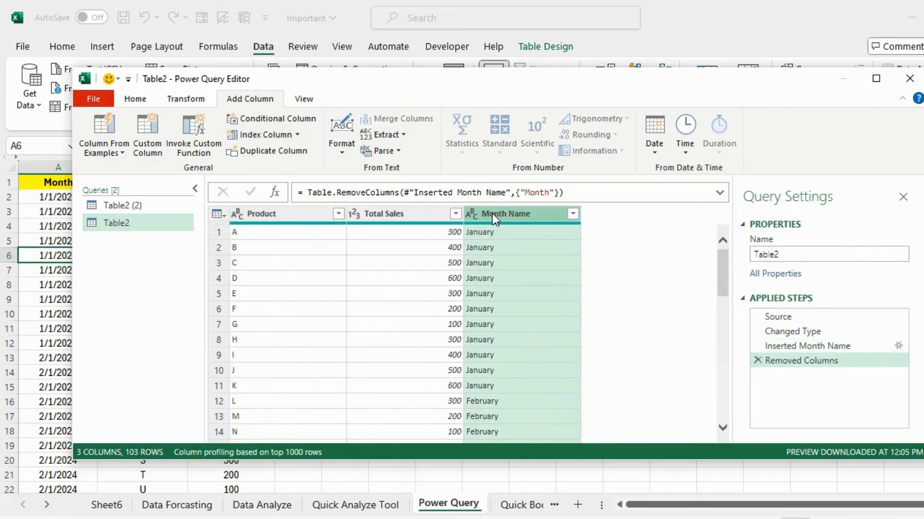
left_click(194, 99)
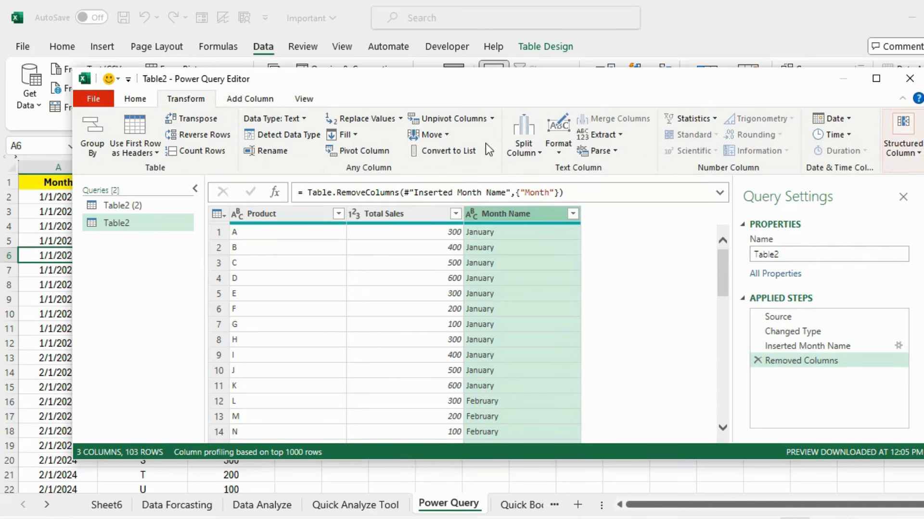
left_click(356, 152)
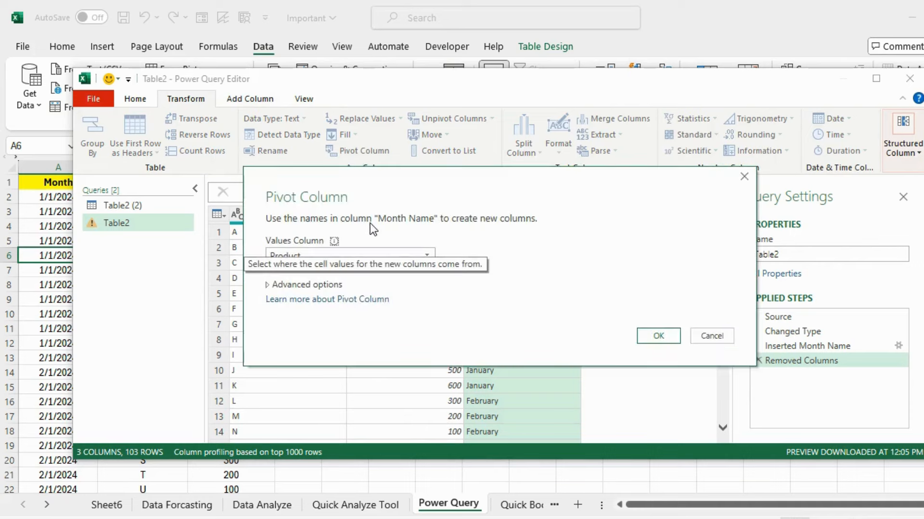
left_click(428, 254)
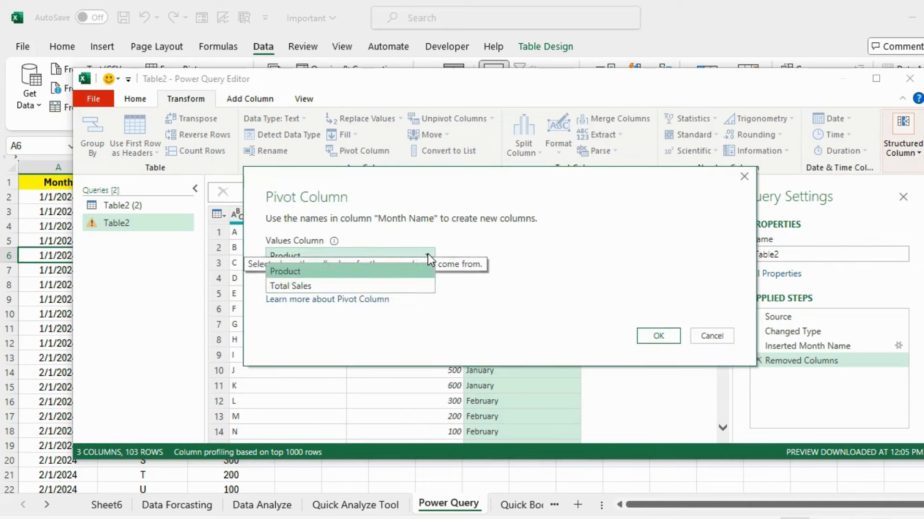
left_click(289, 286)
left_click(656, 336)
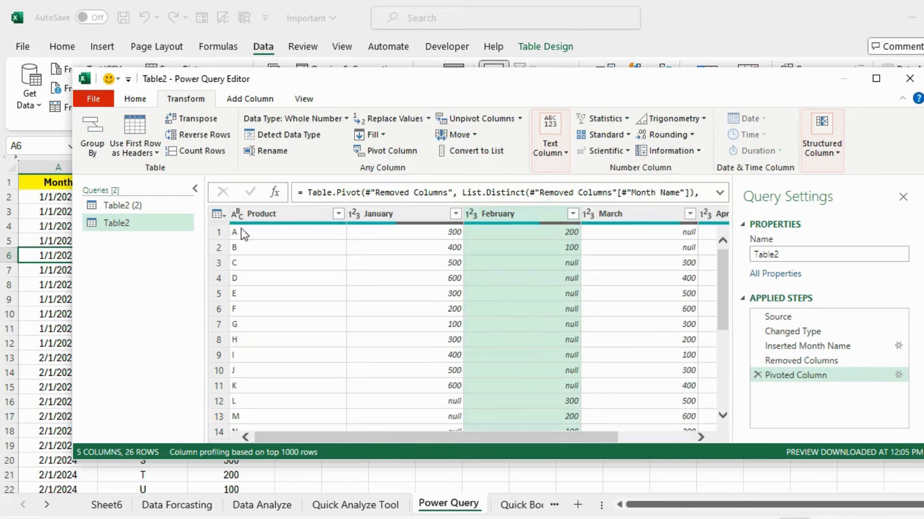
- Close and load the pivoted query into a new worksheet, and dismiss Queries & Connections after checking the table
left_click(135, 100)
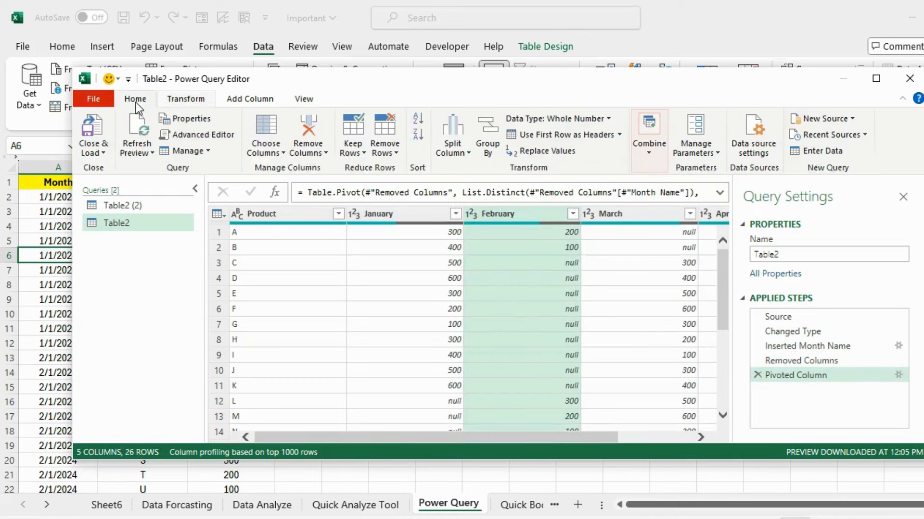
left_click(96, 140)
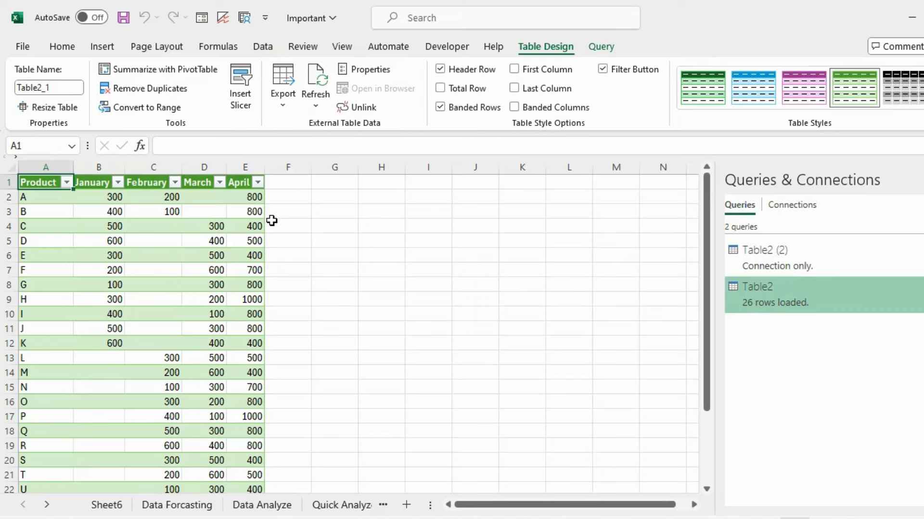
scroll(217, 293, "down", 5)
scroll(216, 293, "up", 5)
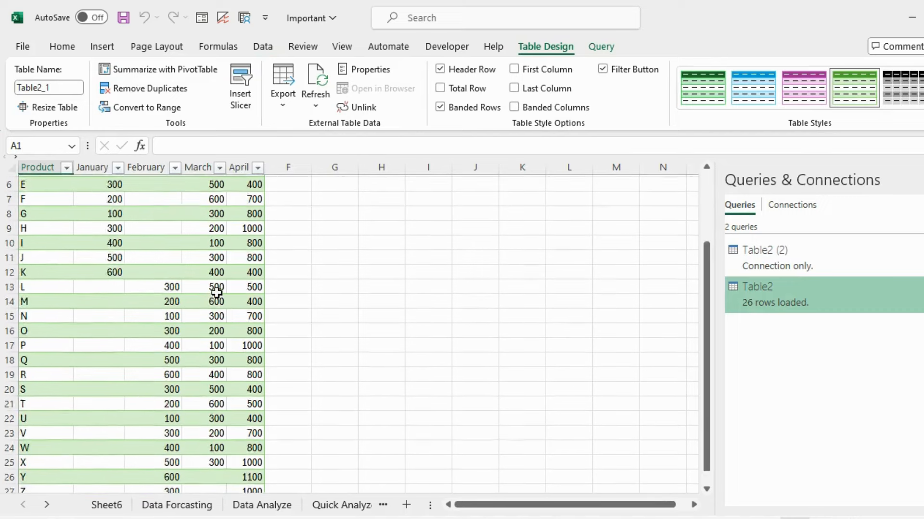
left_click(206, 299)
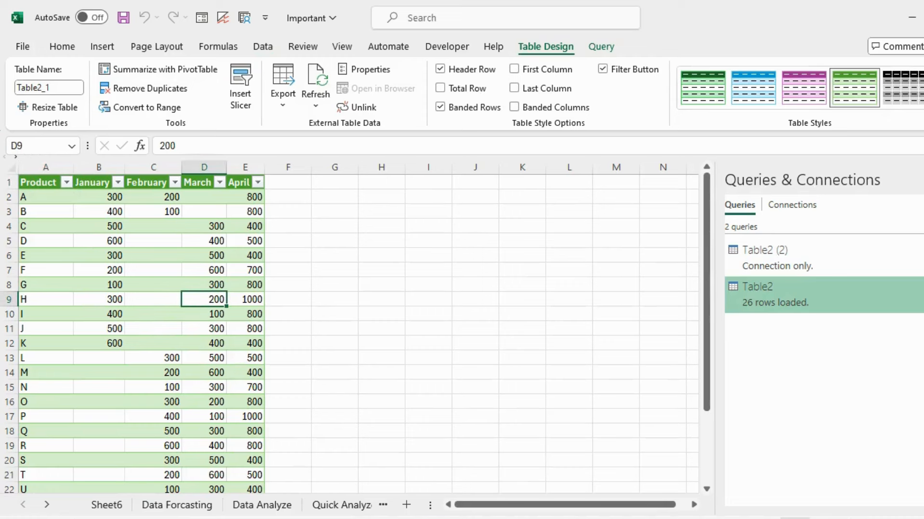
left_click(923, 180)
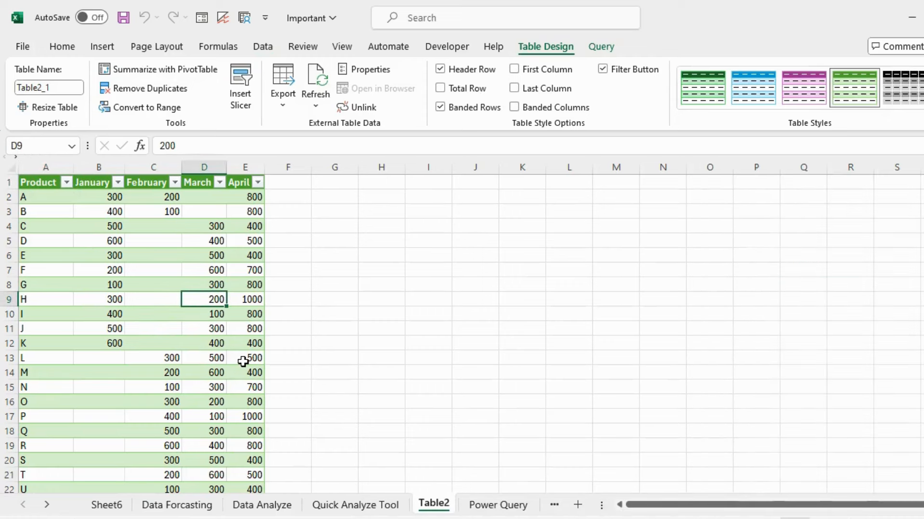